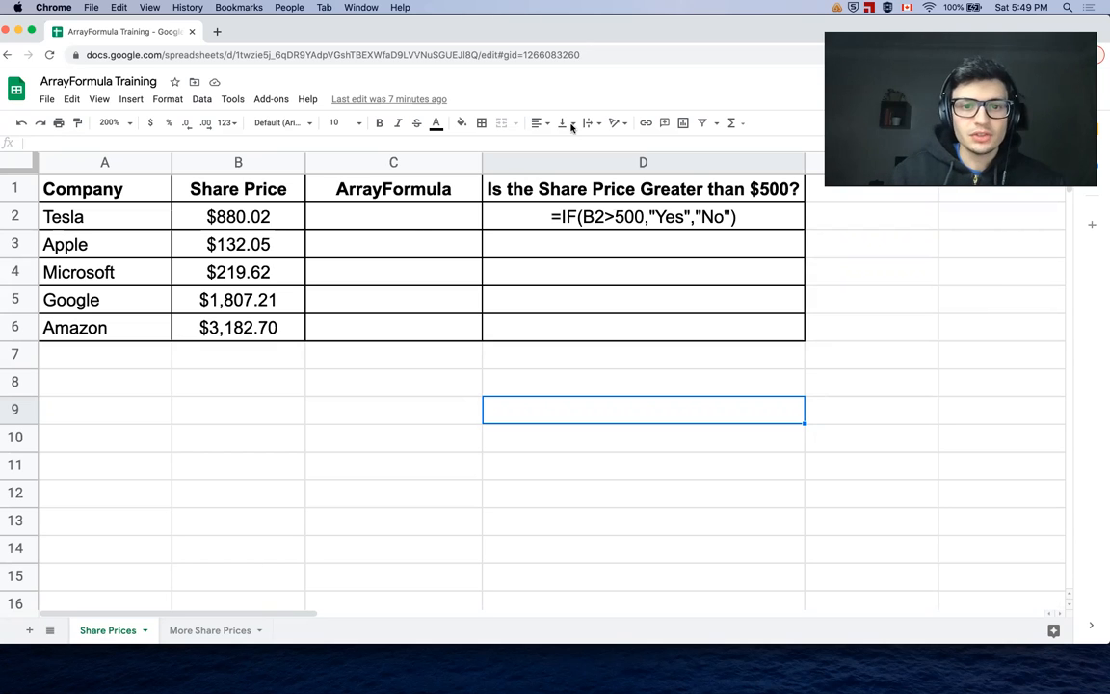
- Enter the formula =ARRAYFORMULA(IF(ISBLANK(A2:A),"","Not Empty")) in cell C2
double_click(411, 212)
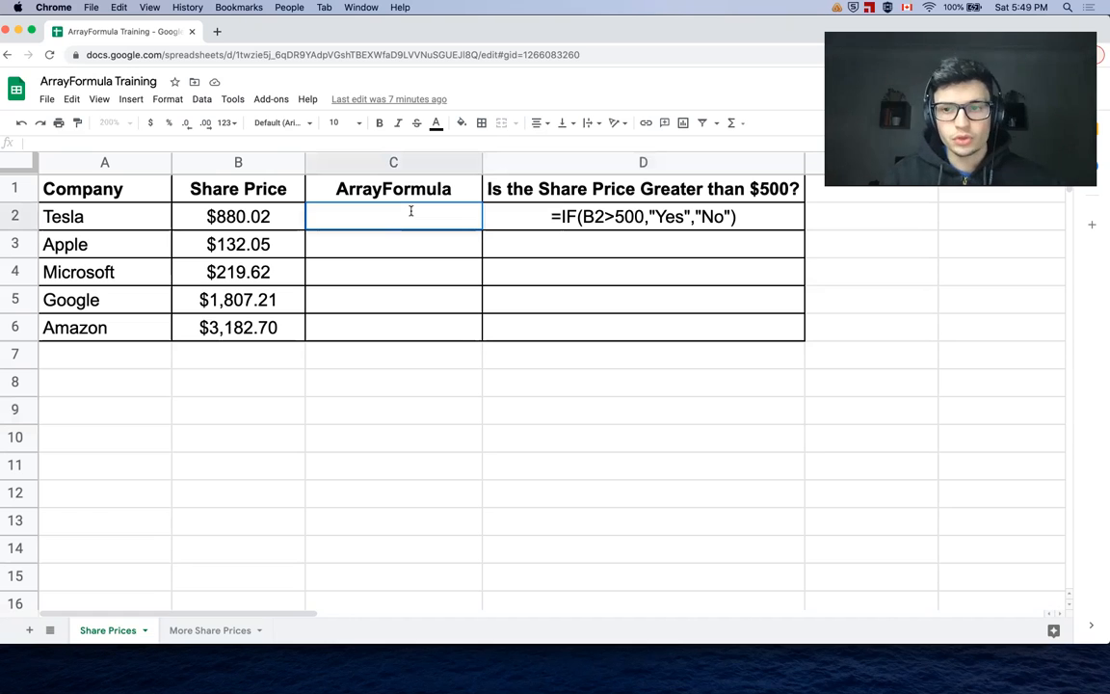
text(=arra)
key(Tab)
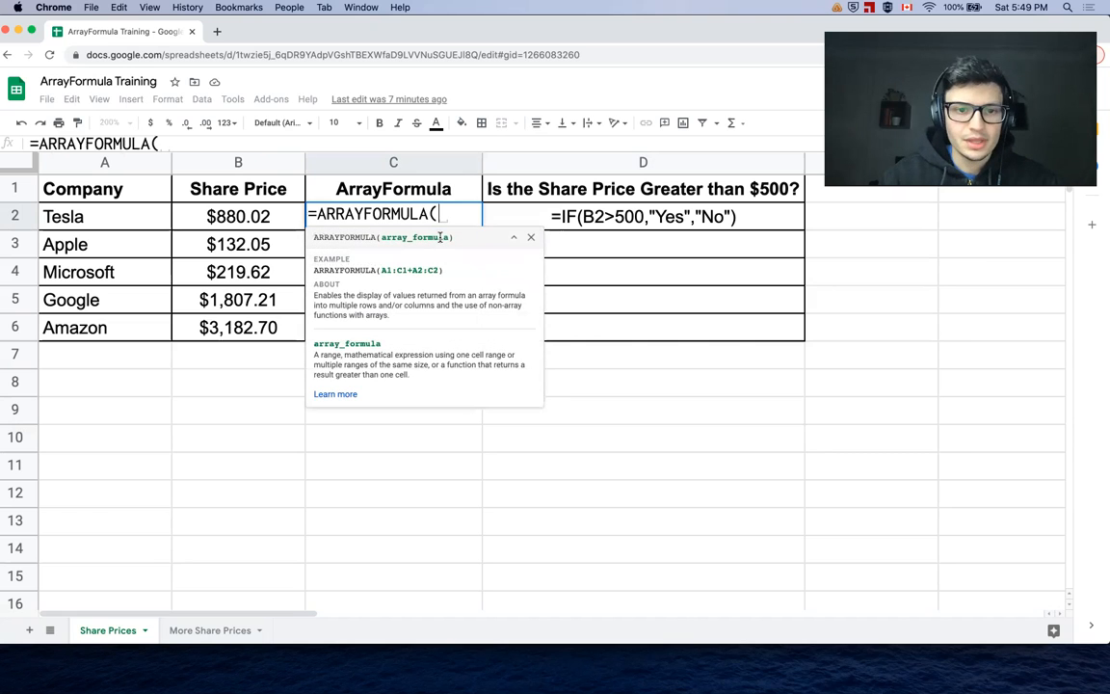
text(I)
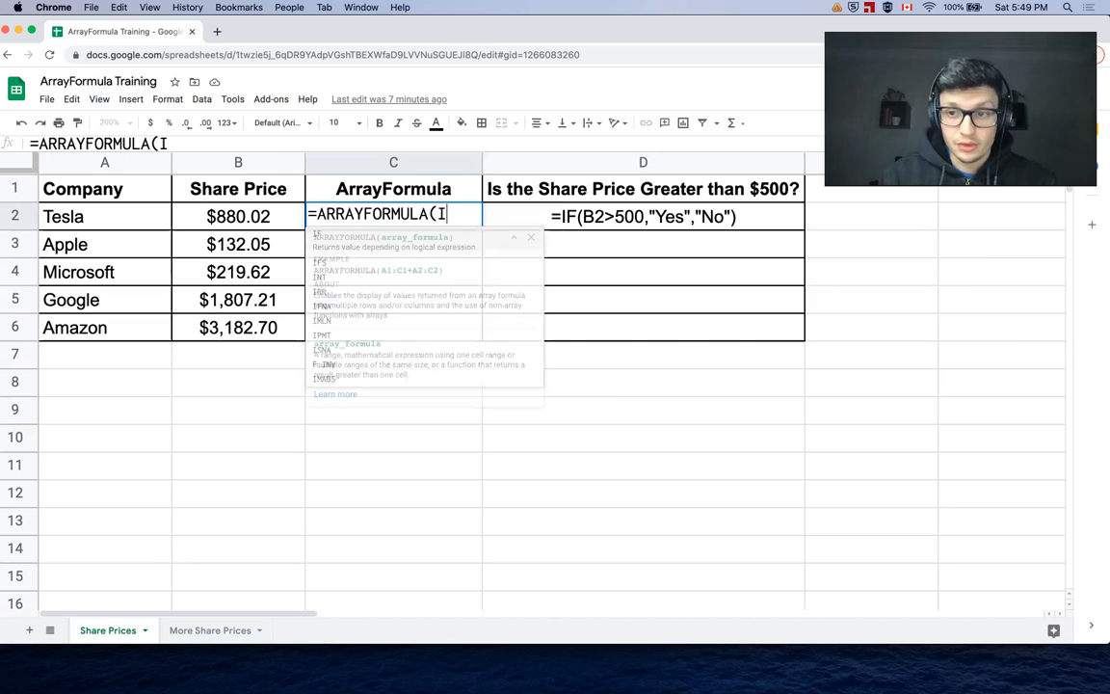
text(F(IS)
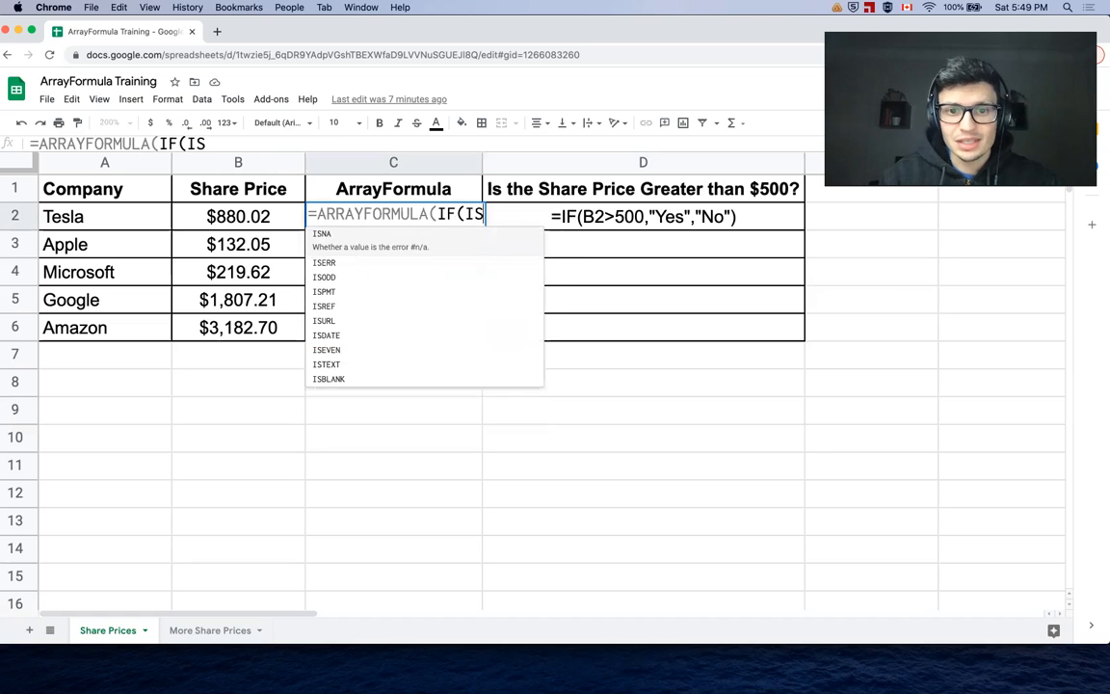
text(BLANK()
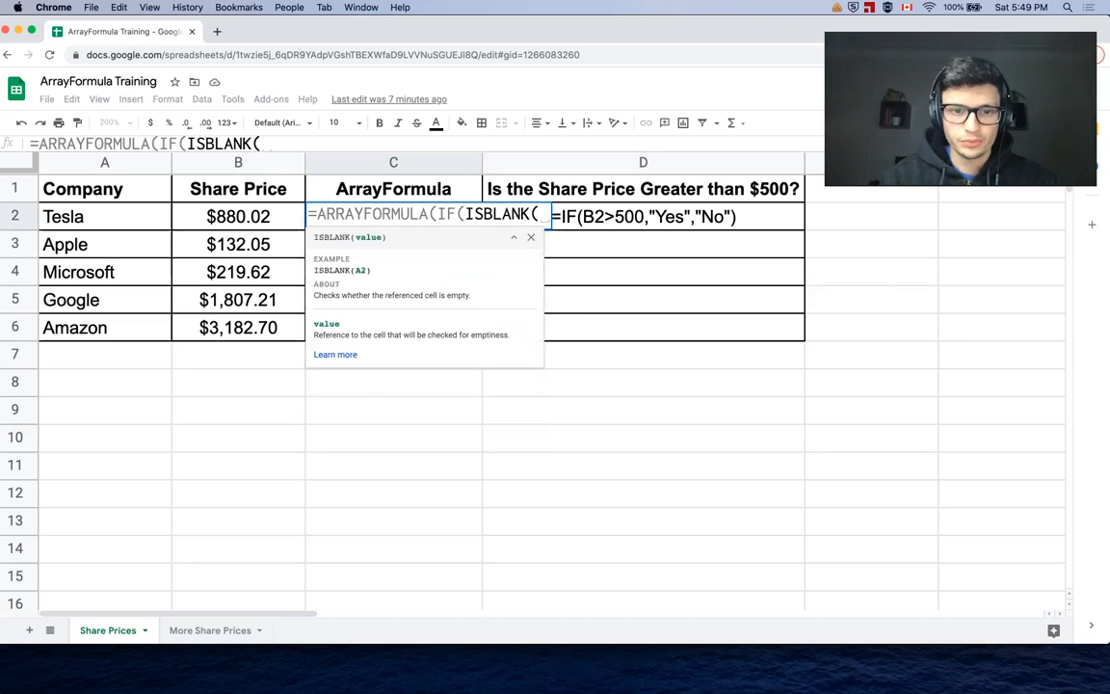
click(105, 220)
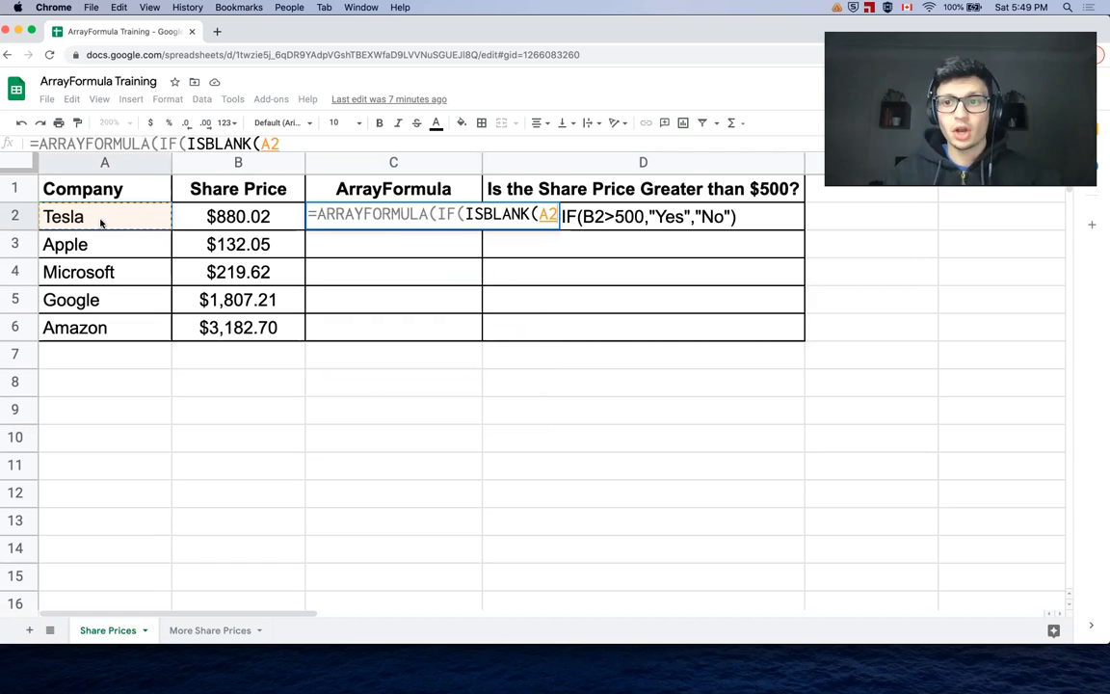
text(:)
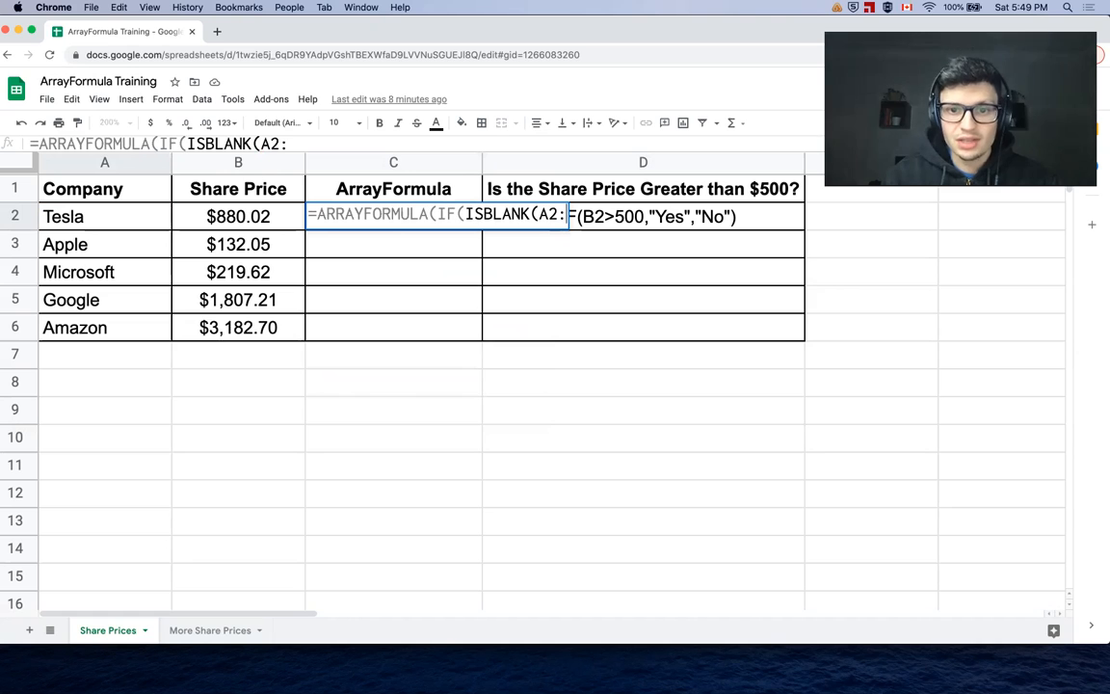
text(A)
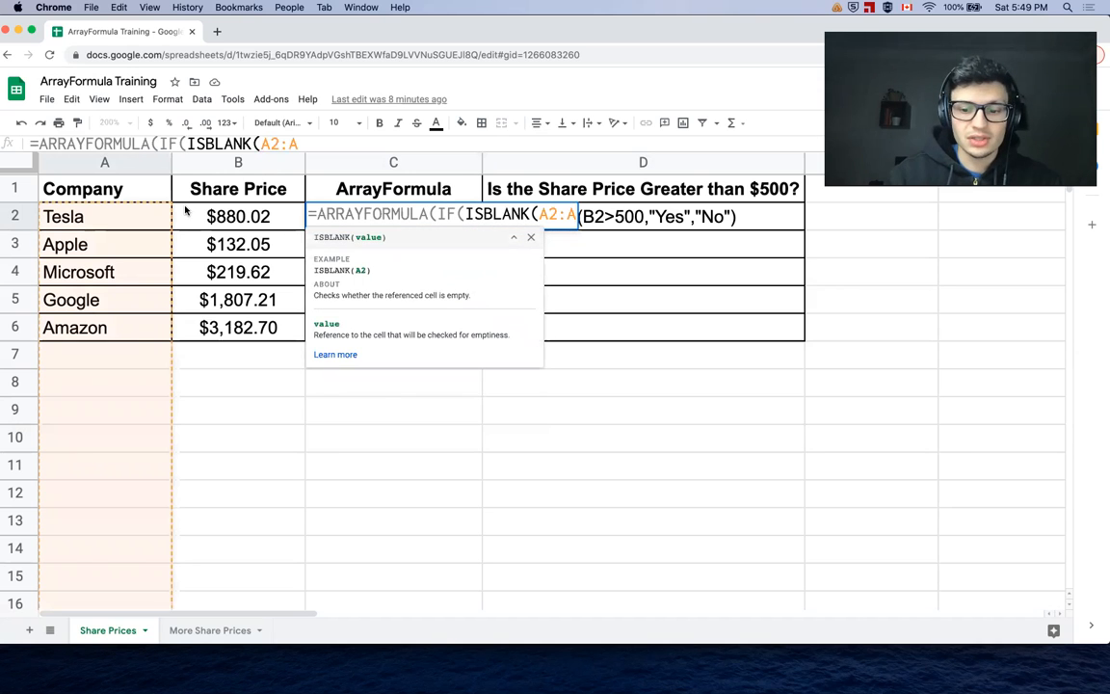
text())
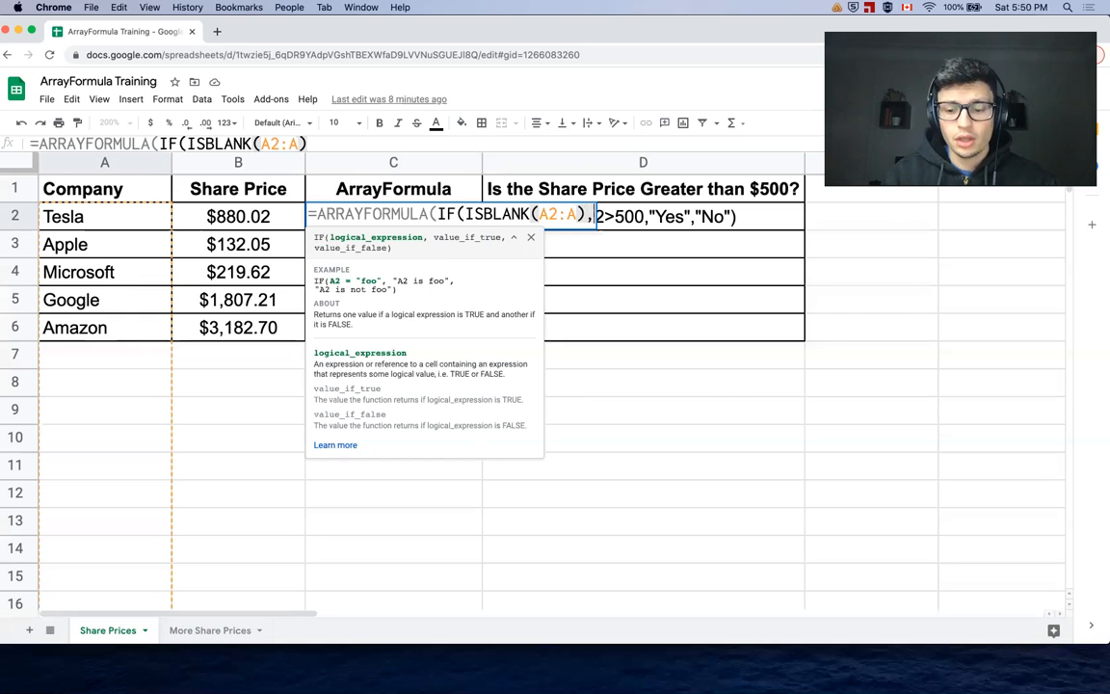
text(, )
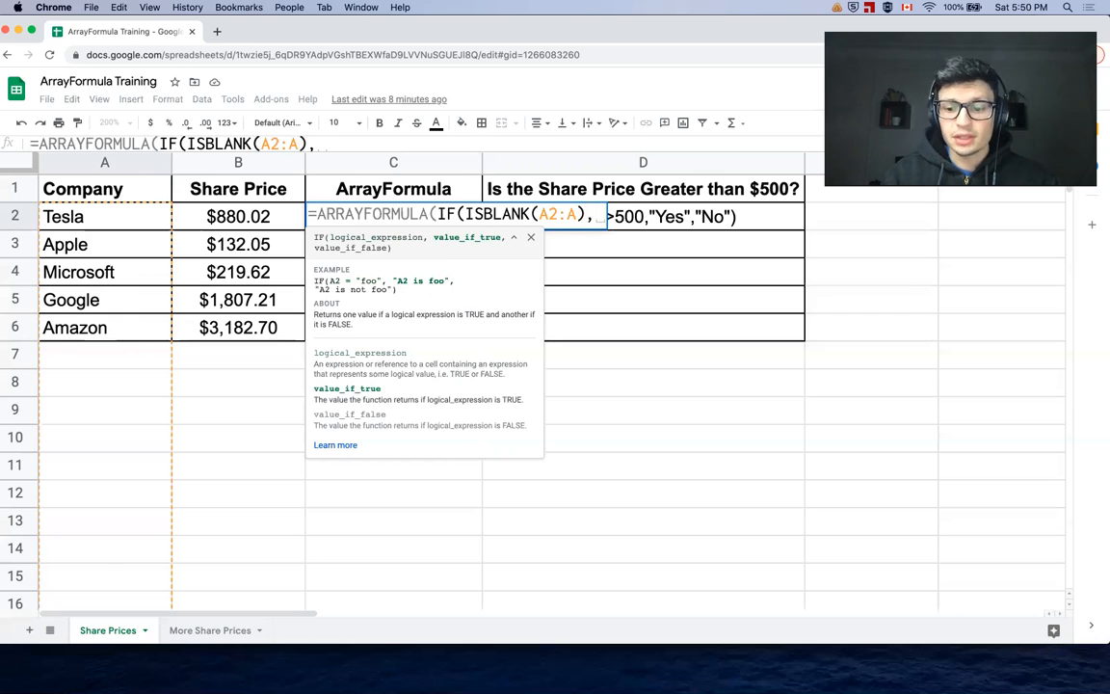
text("")
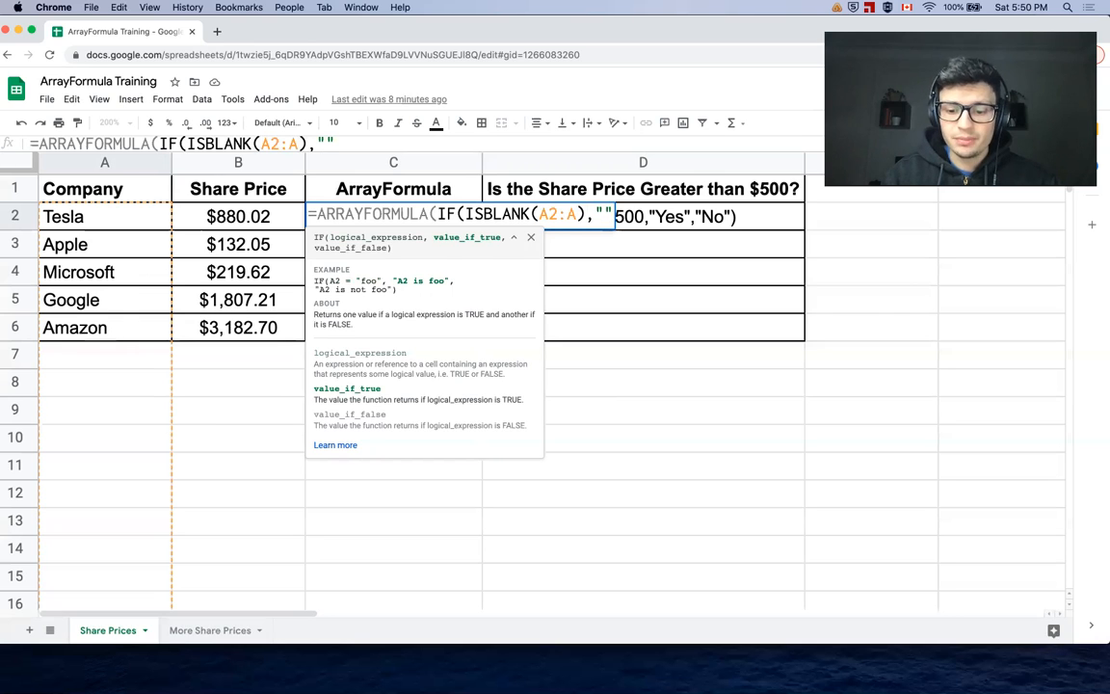
text(, )
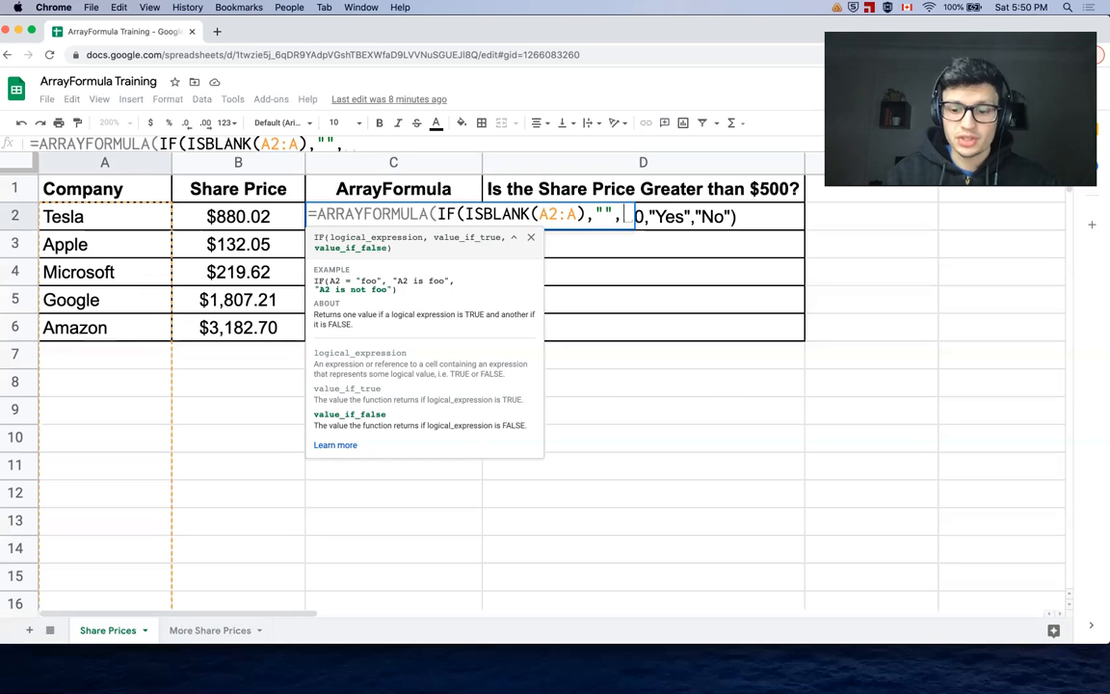
text("Not Empty")
key(Return)
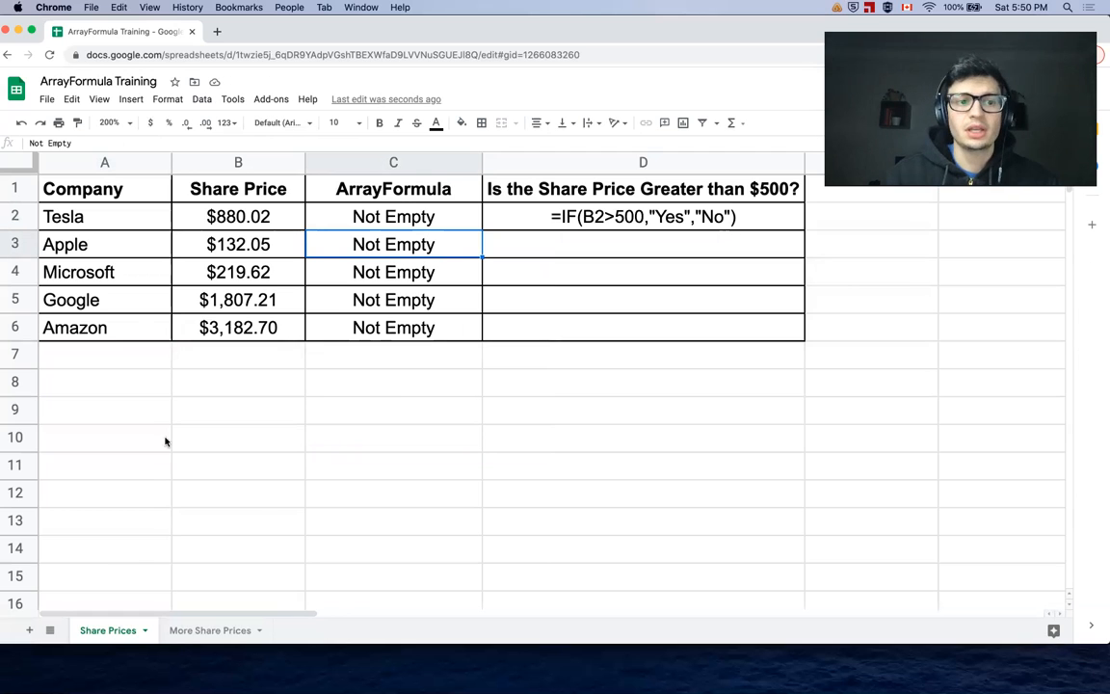
- Test the array formula by clearing the company in A5 and undoing it, and inspect the formula in C2 and the cells below
click(125, 294)
key(Delete)
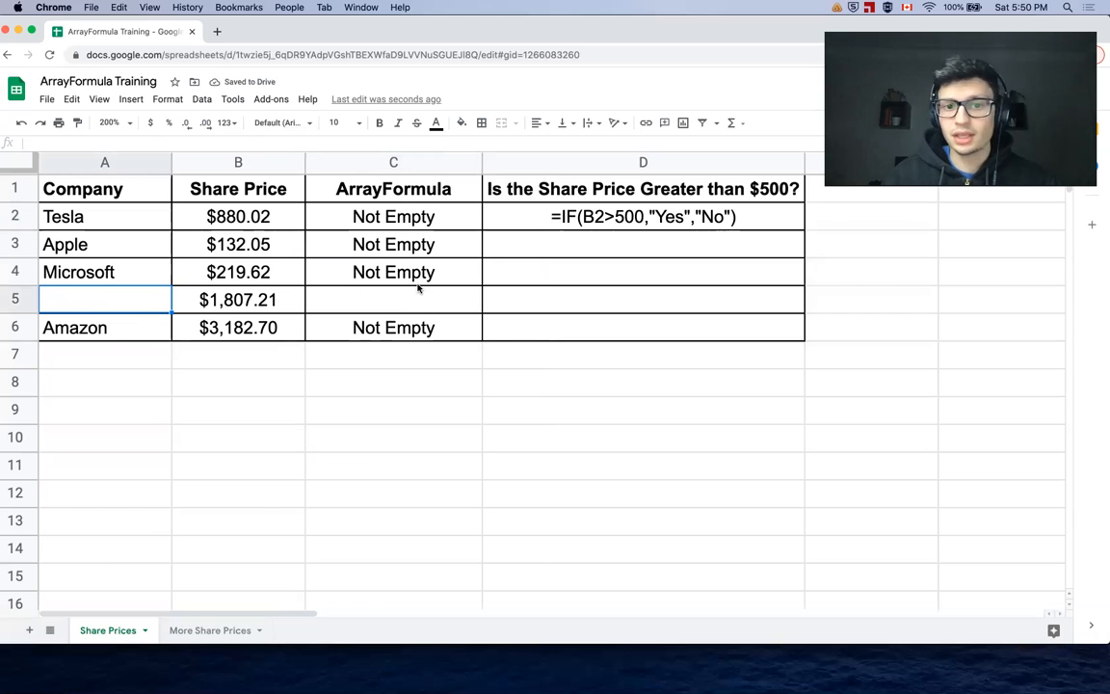
key(super+z)
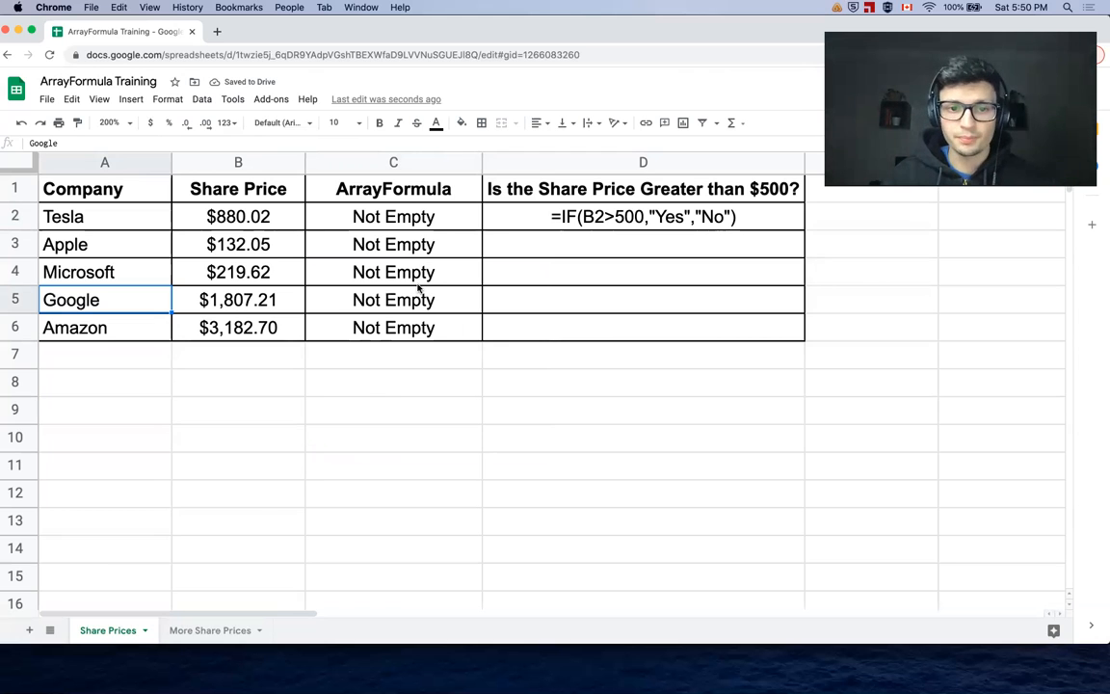
click(407, 221)
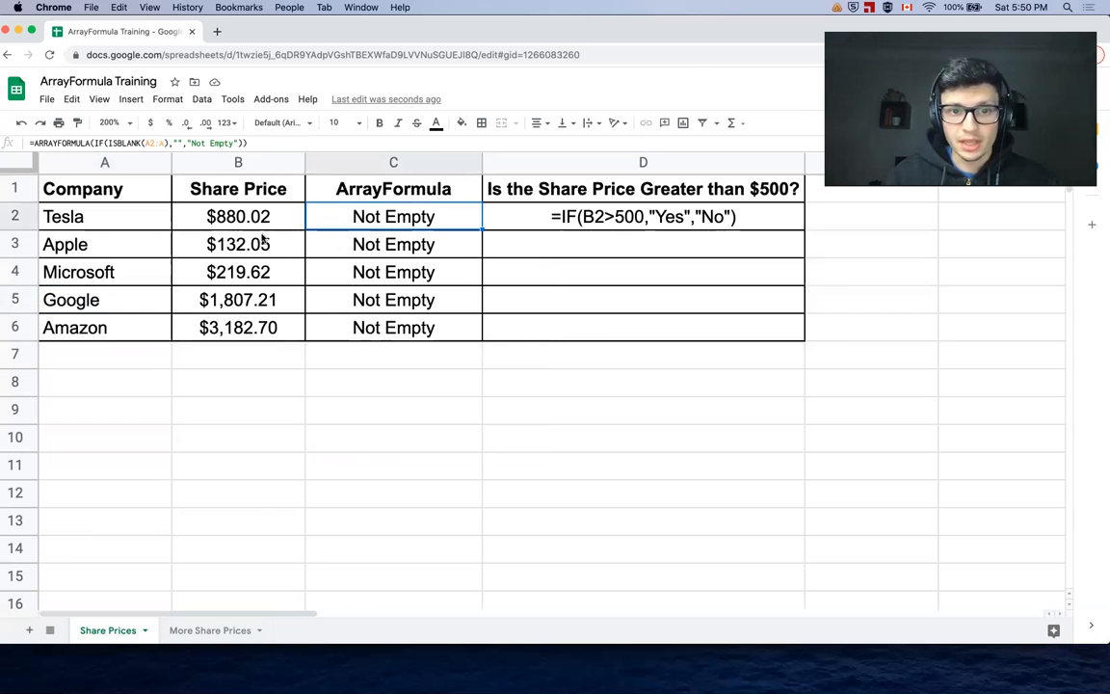
drag(395, 246, 366, 368)
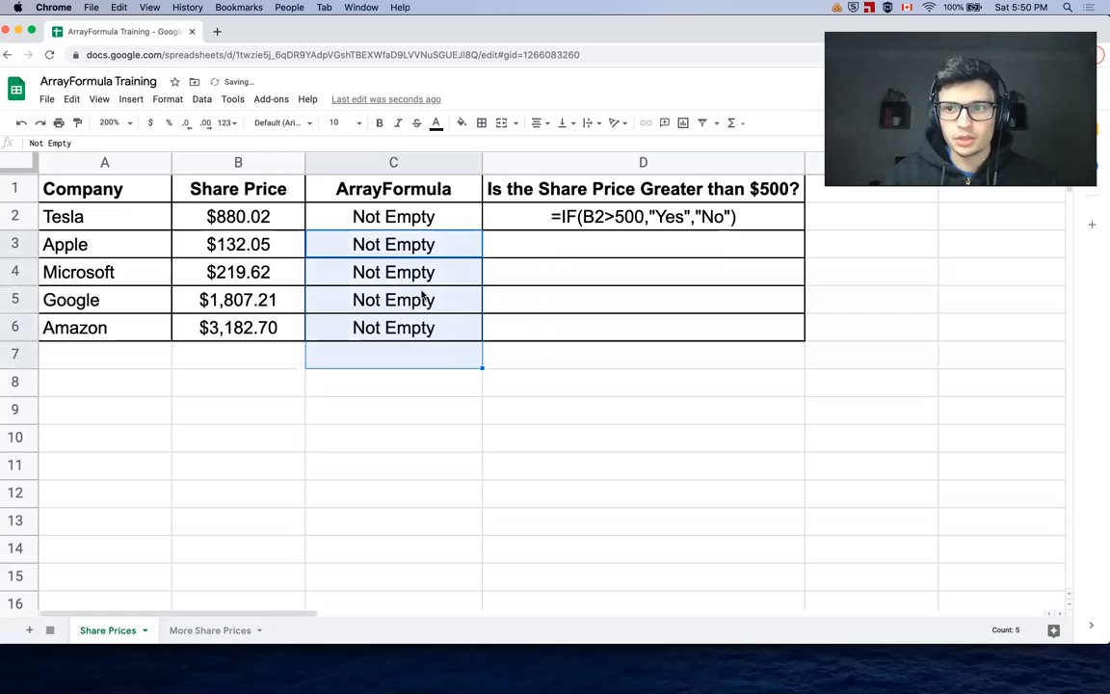
- Test the array formula on a new row by entering Amazon in A7, check C7, and delete the entry
click(140, 362)
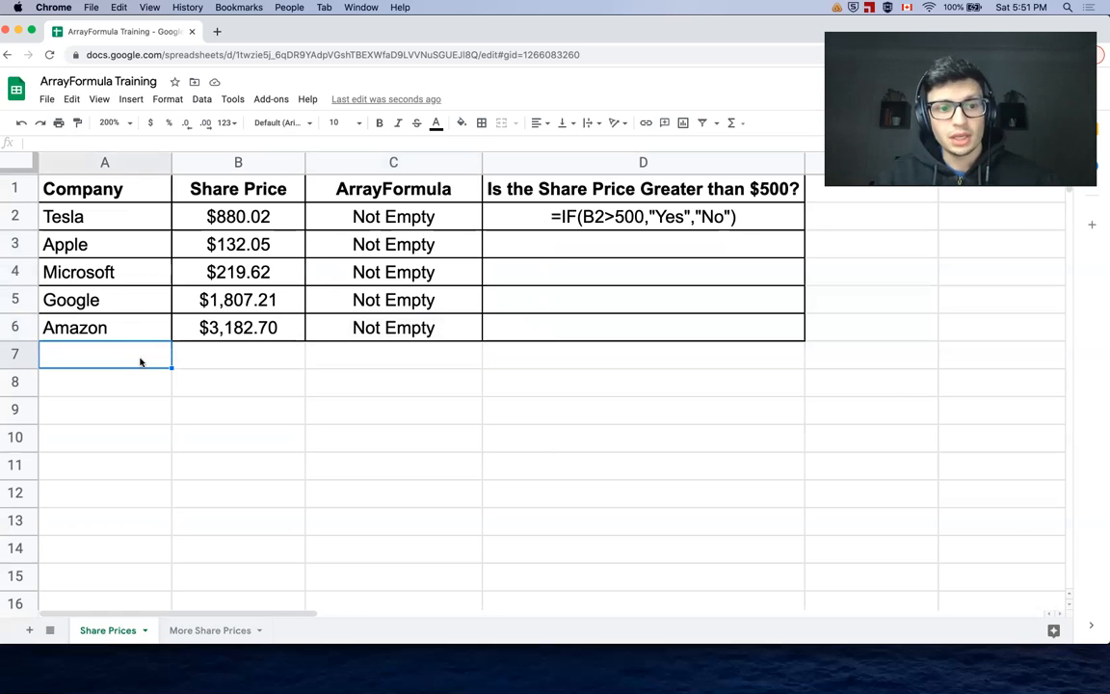
text(Amazon)
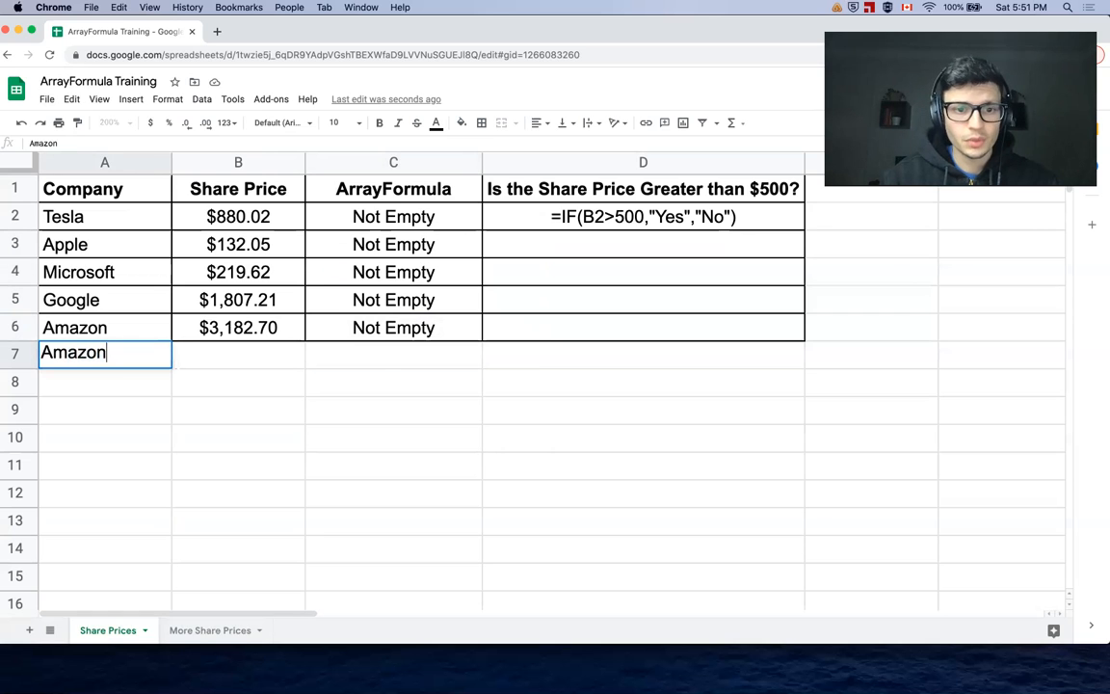
key(Return)
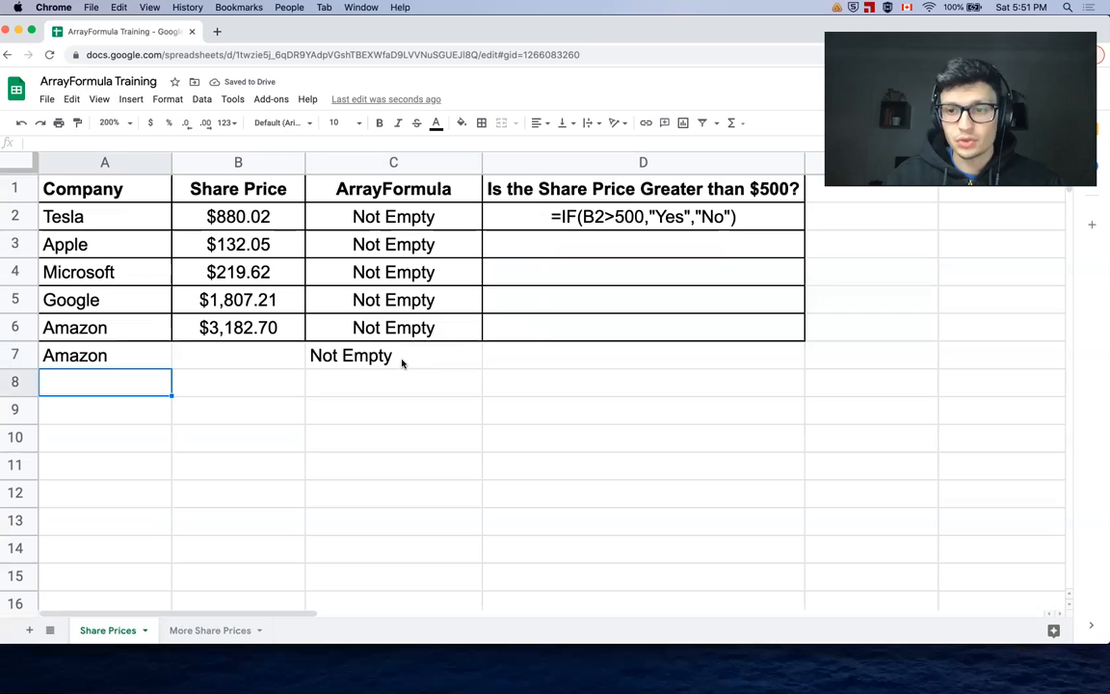
click(402, 361)
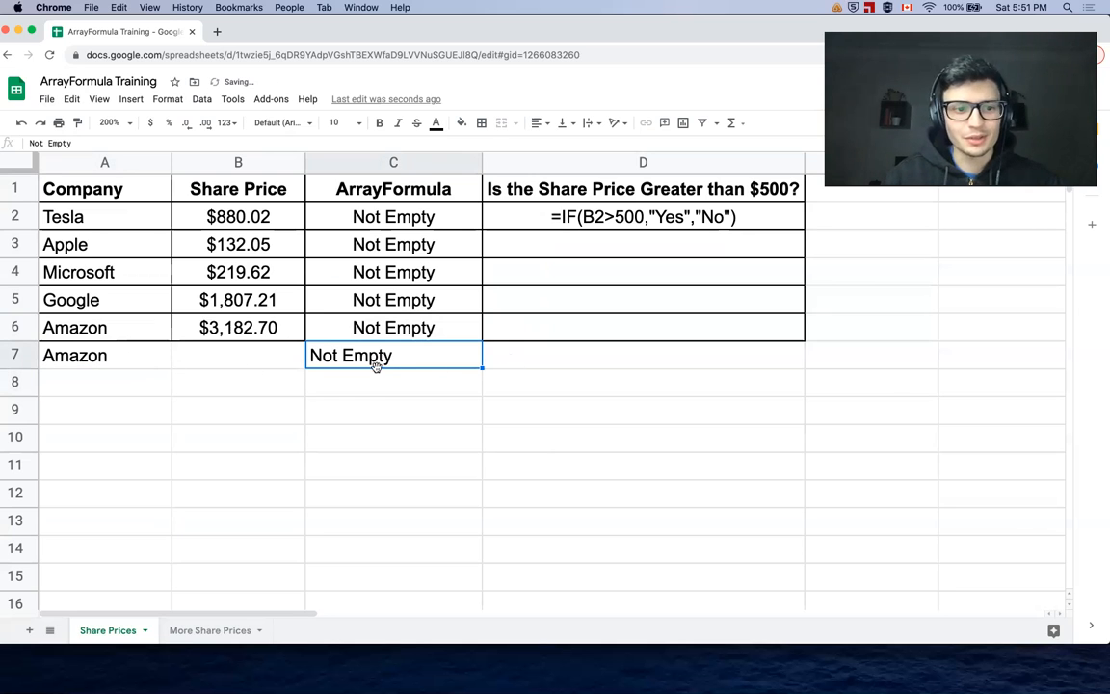
click(125, 354)
key(Delete)
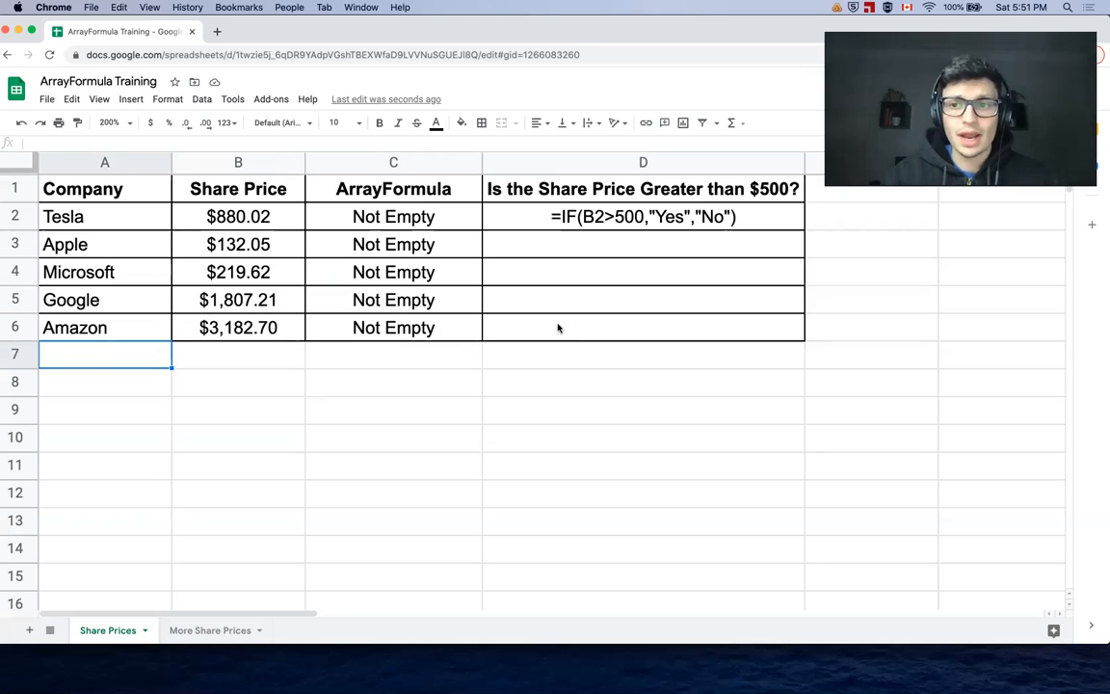
- Remove the leading apostrophe in D2 so the cell holds the live formula =IF(B2>500,"Yes","No")
click(578, 217)
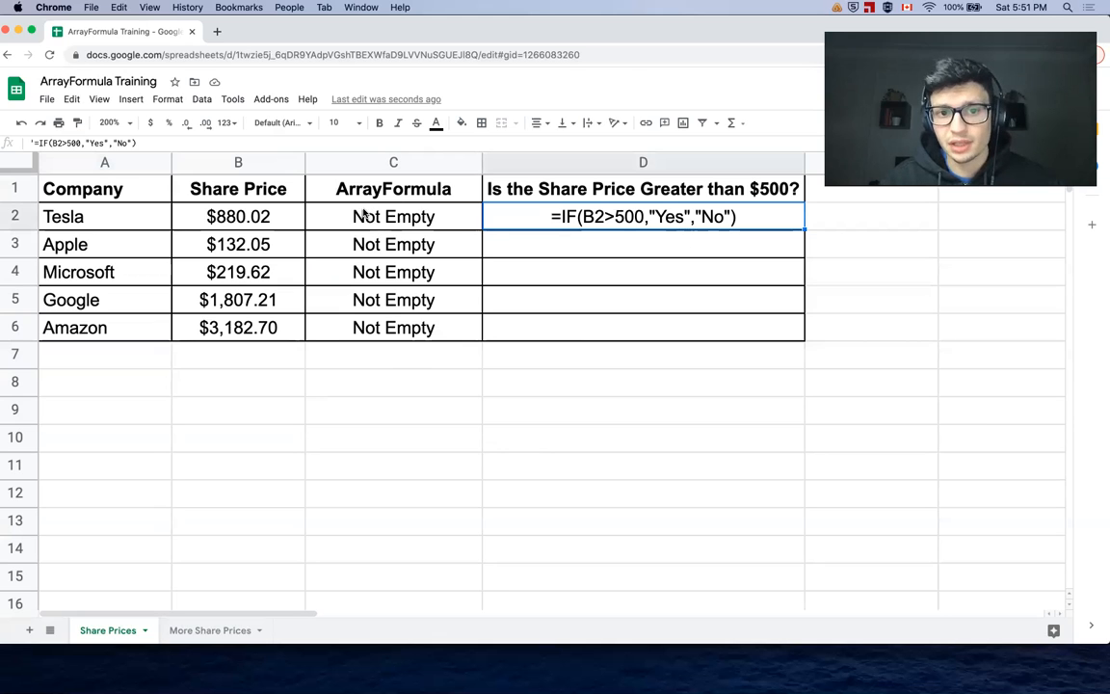
double_click(555, 216)
click(493, 214)
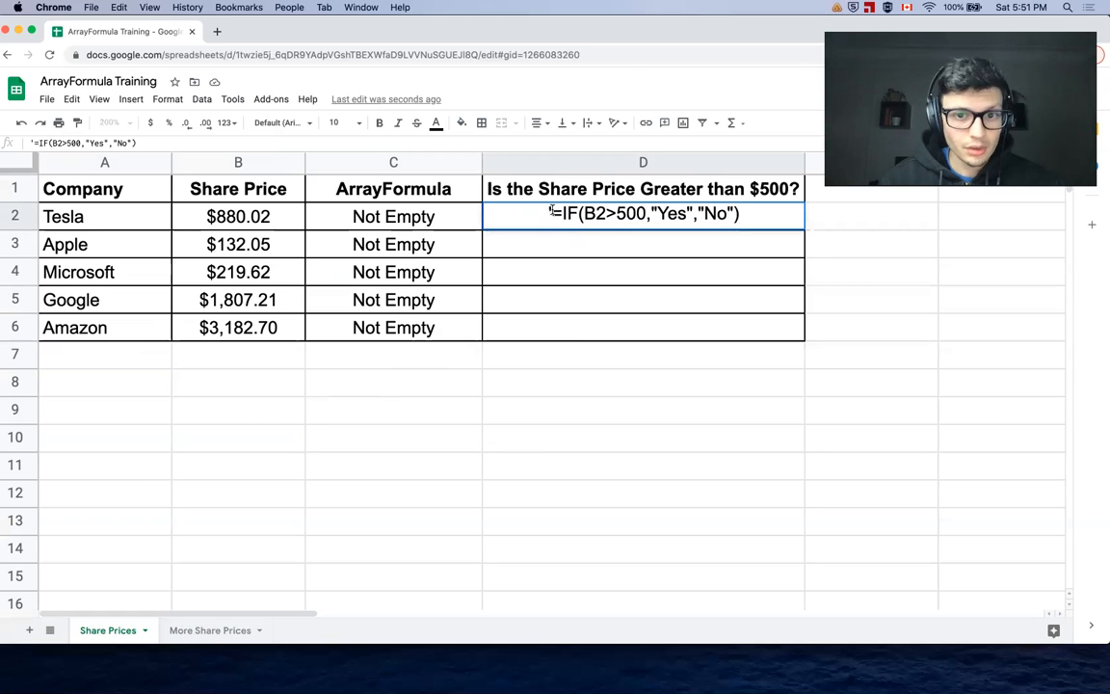
key(BackSpace)
key(Return)
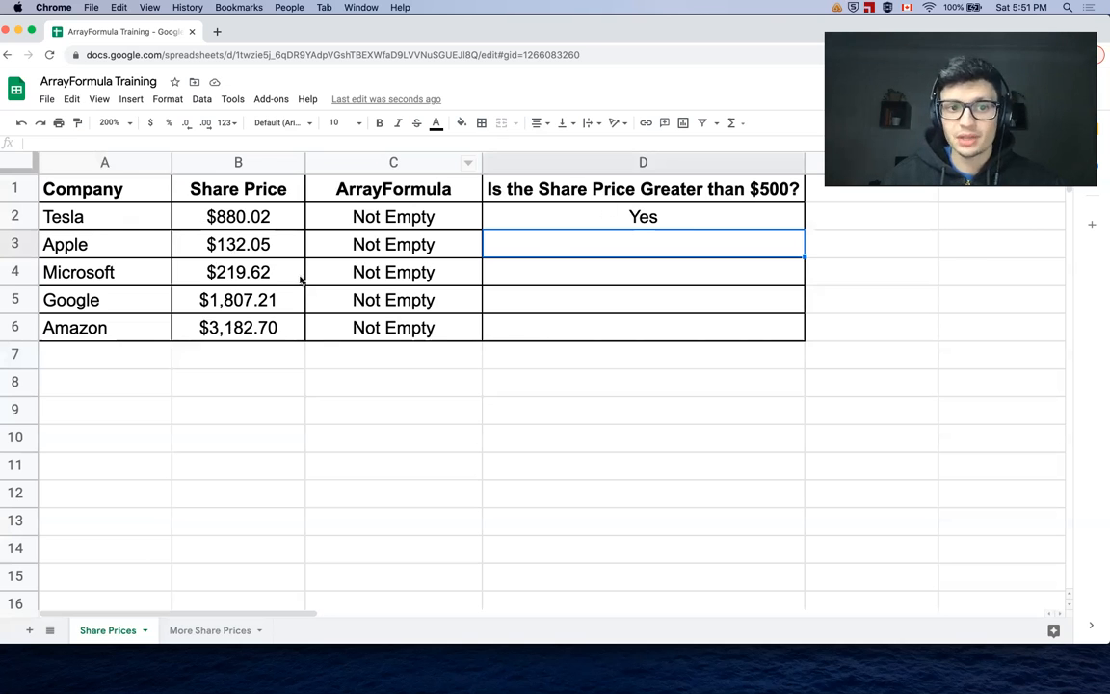
- Fill the IF formula from D2 down through D6 and check the formula in D6
click(679, 211)
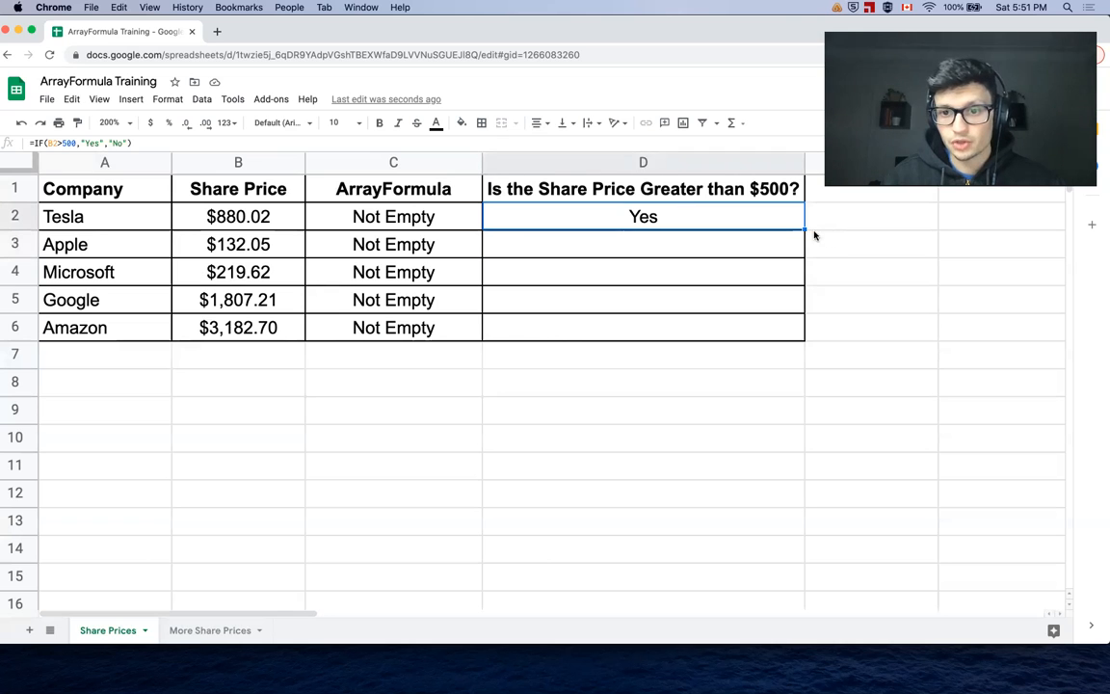
drag(805, 230, 785, 337)
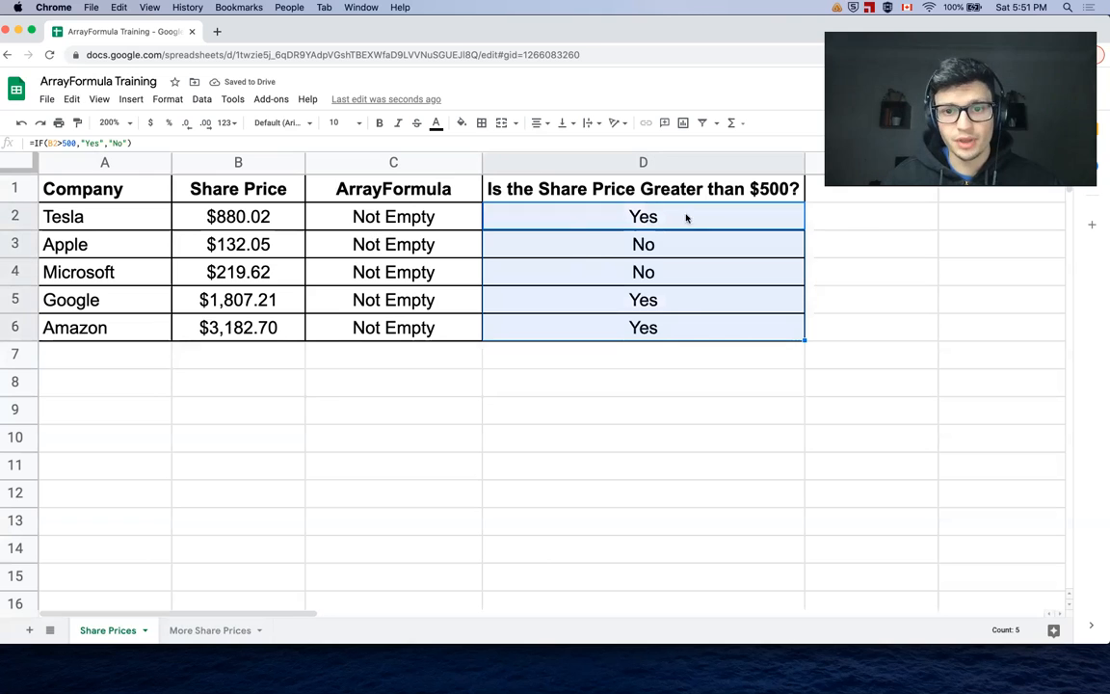
click(631, 328)
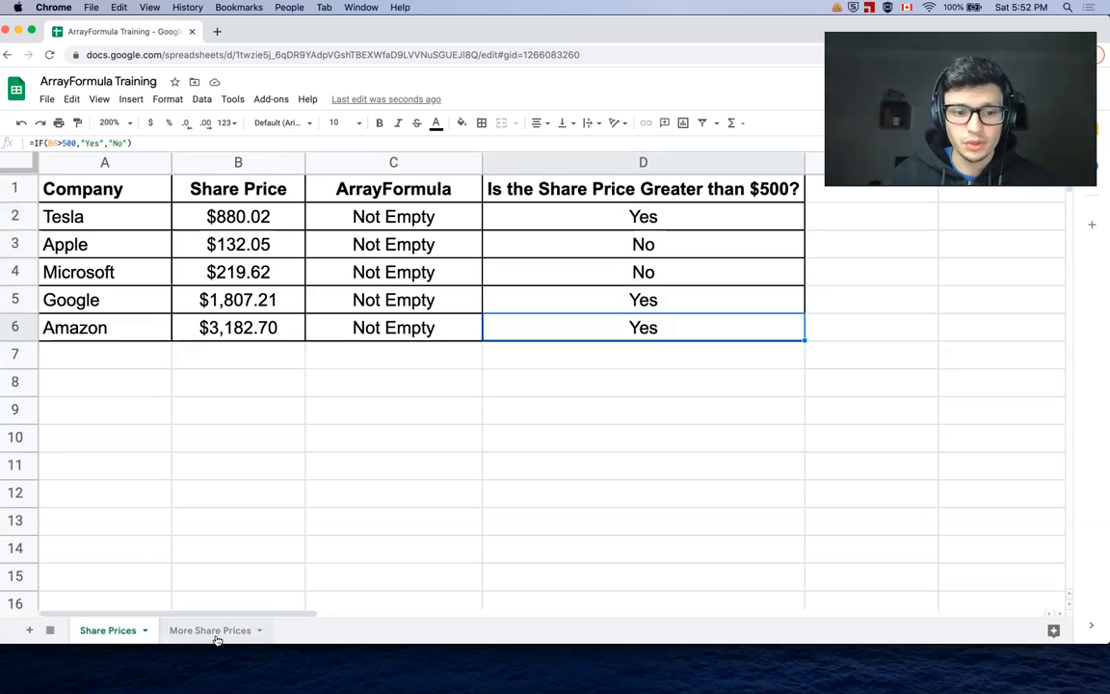
- Copy the Netflix to Facebook rows, A2:B6, from the More Share Prices sheet to the Share Prices sheet starting at A7
click(180, 630)
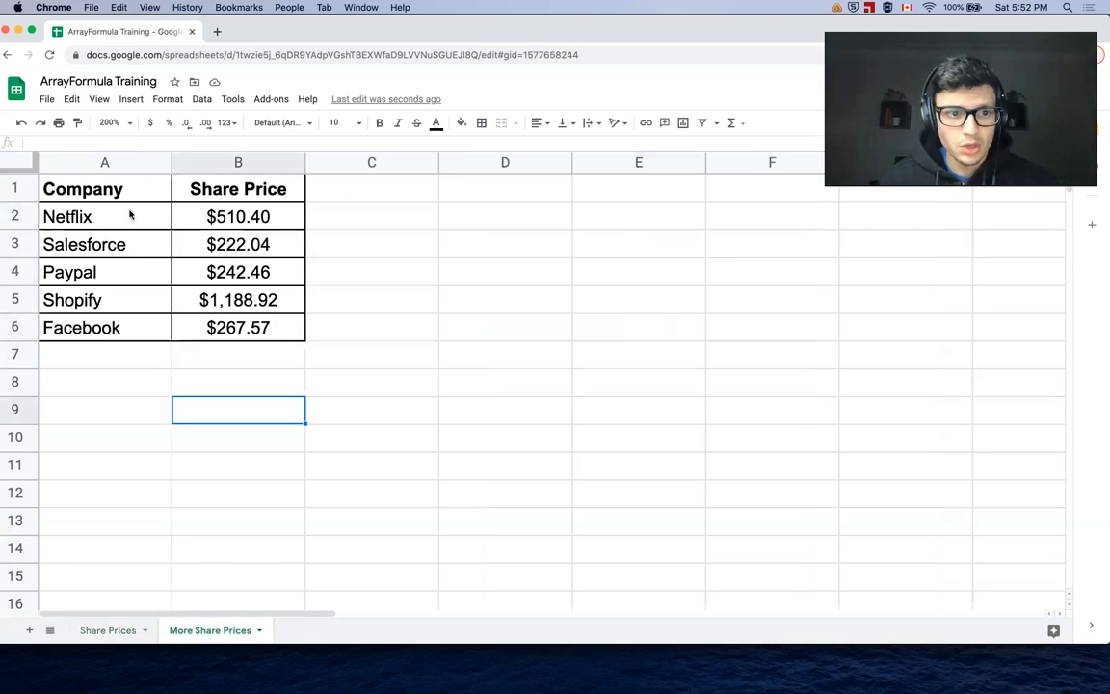
drag(99, 217, 214, 344)
key(super+c)
click(129, 633)
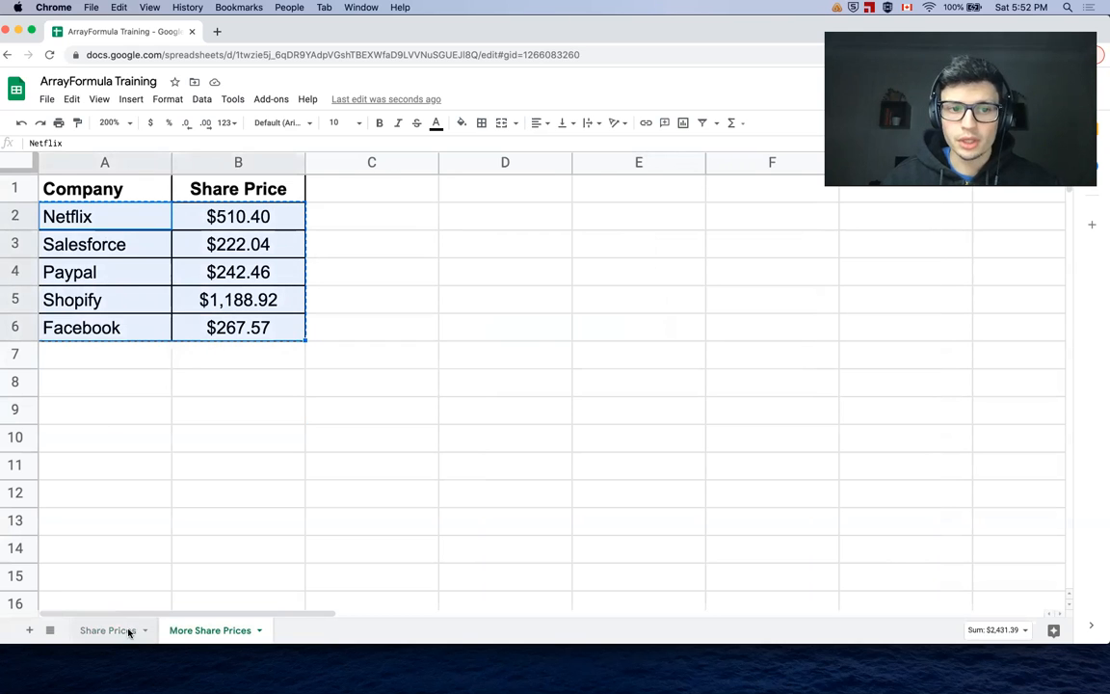
click(108, 356)
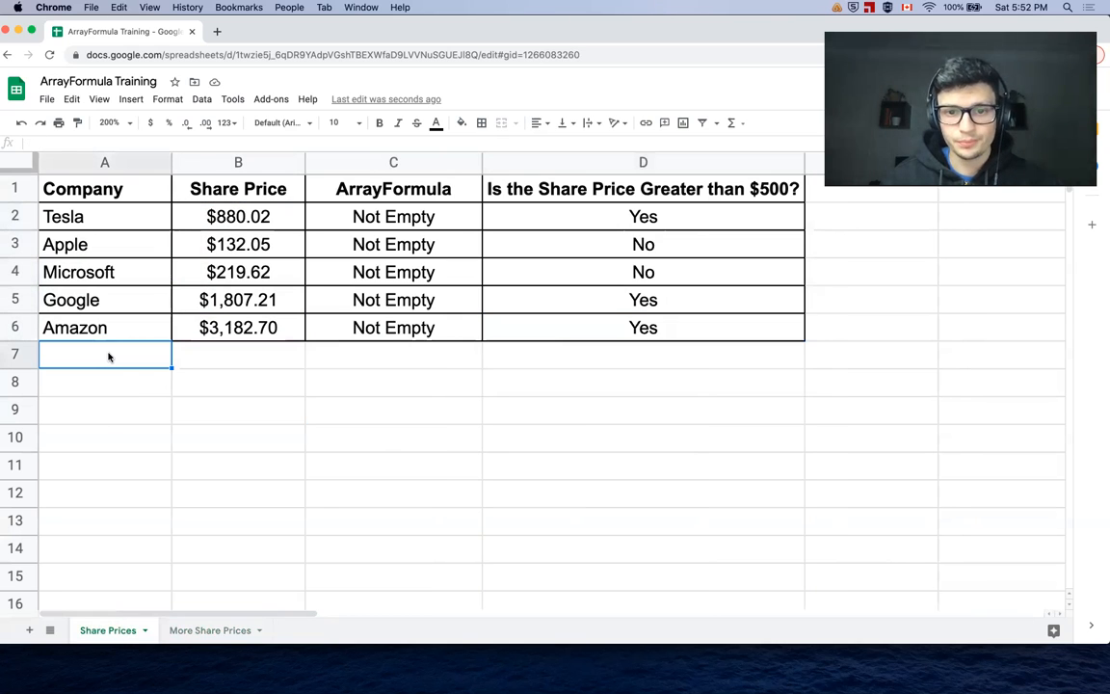
key(super+v)
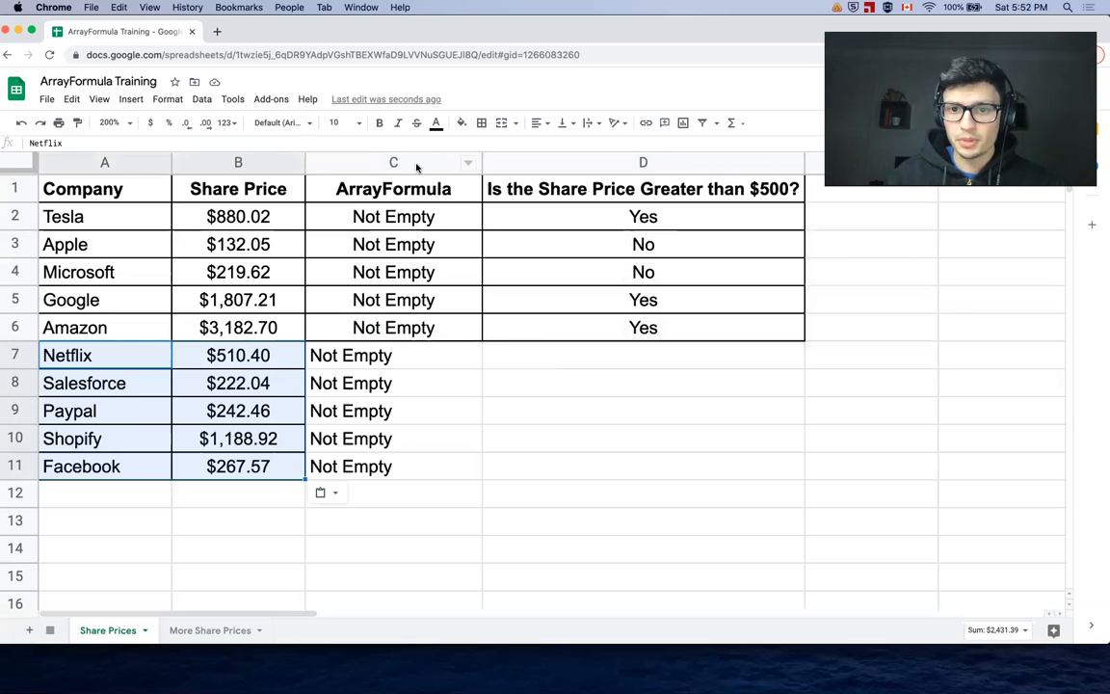
- Center the contents of columns C and D horizontally, and select the added rows across A7:C11
drag(461, 162, 616, 162)
click(539, 123)
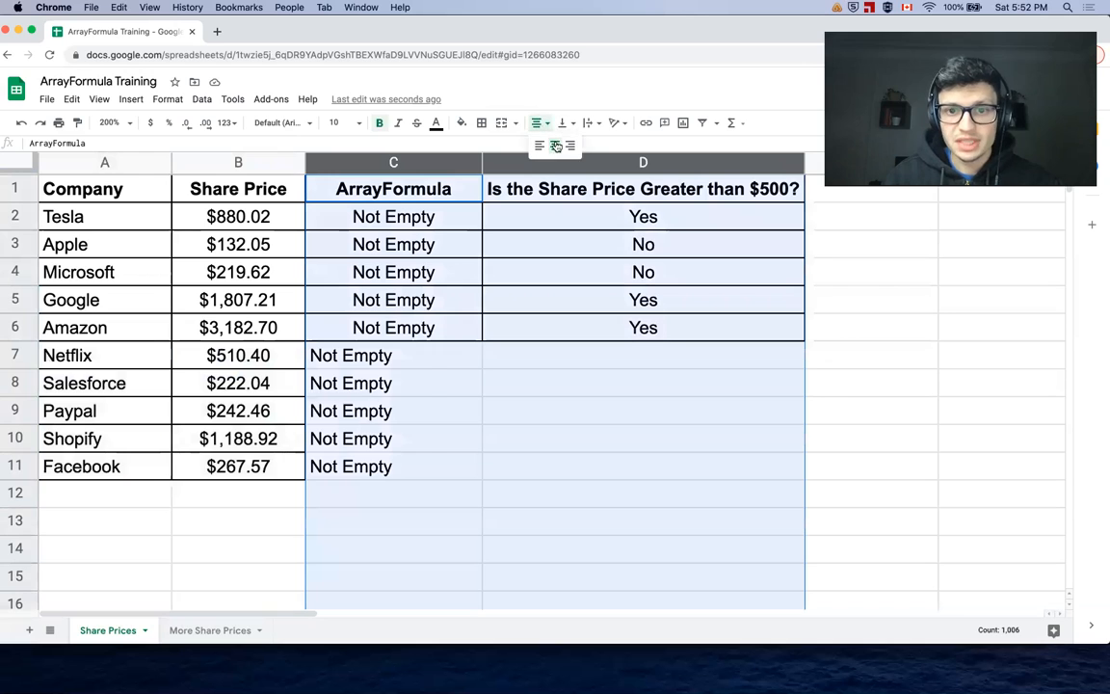
click(557, 144)
click(668, 355)
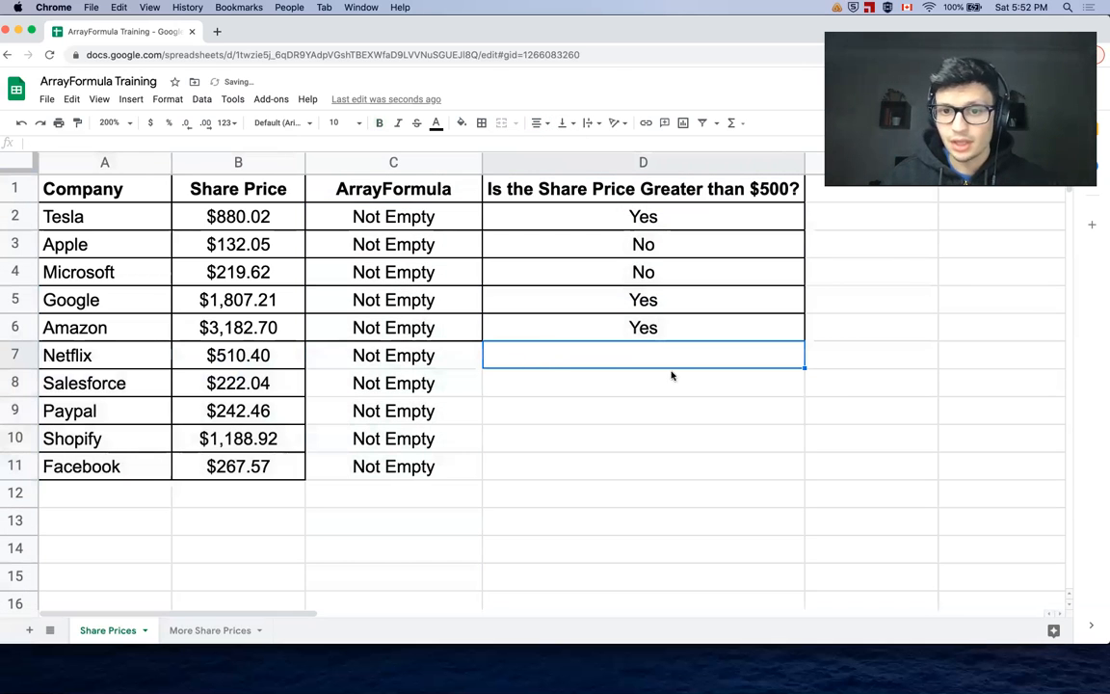
drag(352, 355, 90, 480)
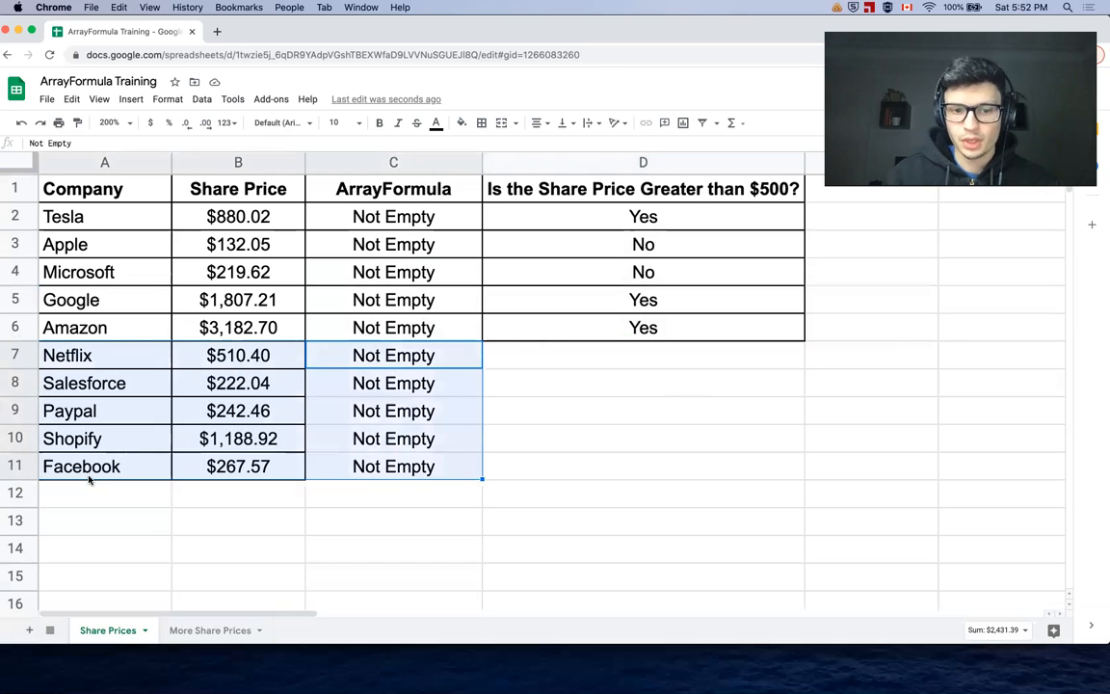
- Clear the contents of the added rows in A7:C11
key(Delete)
click(587, 384)
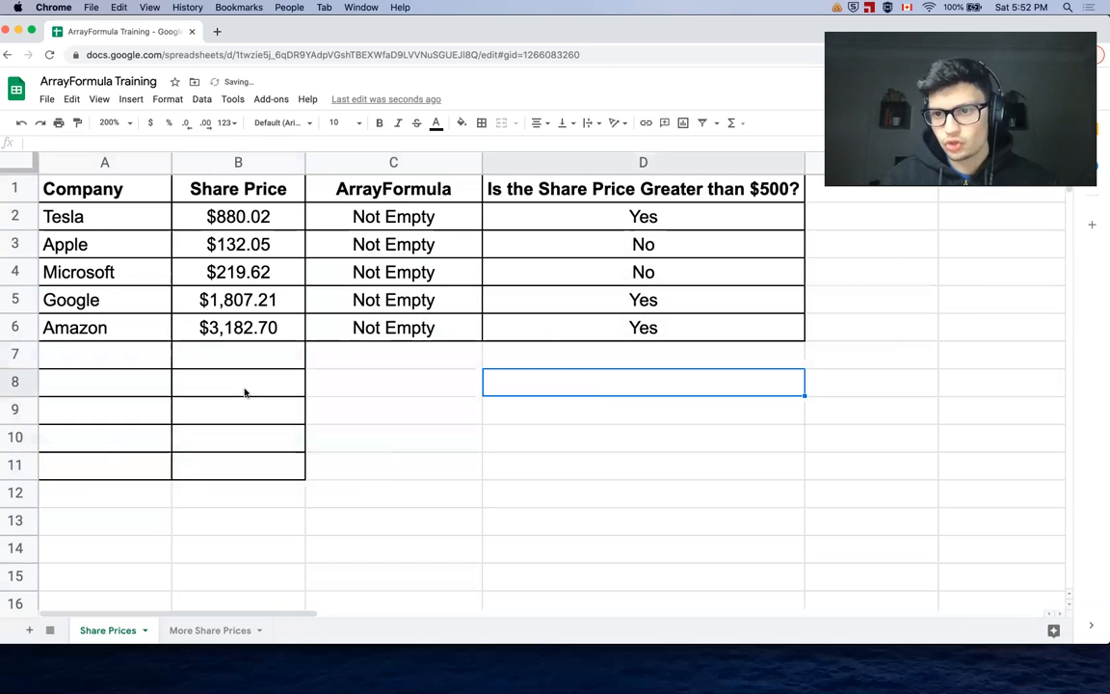
- Wrap the IF formula in D2 so it reads =ARRAYFORMULA(IF(ISBLANK(A2:A),"",IF(B2>500,"Yes","No")))
click(609, 219)
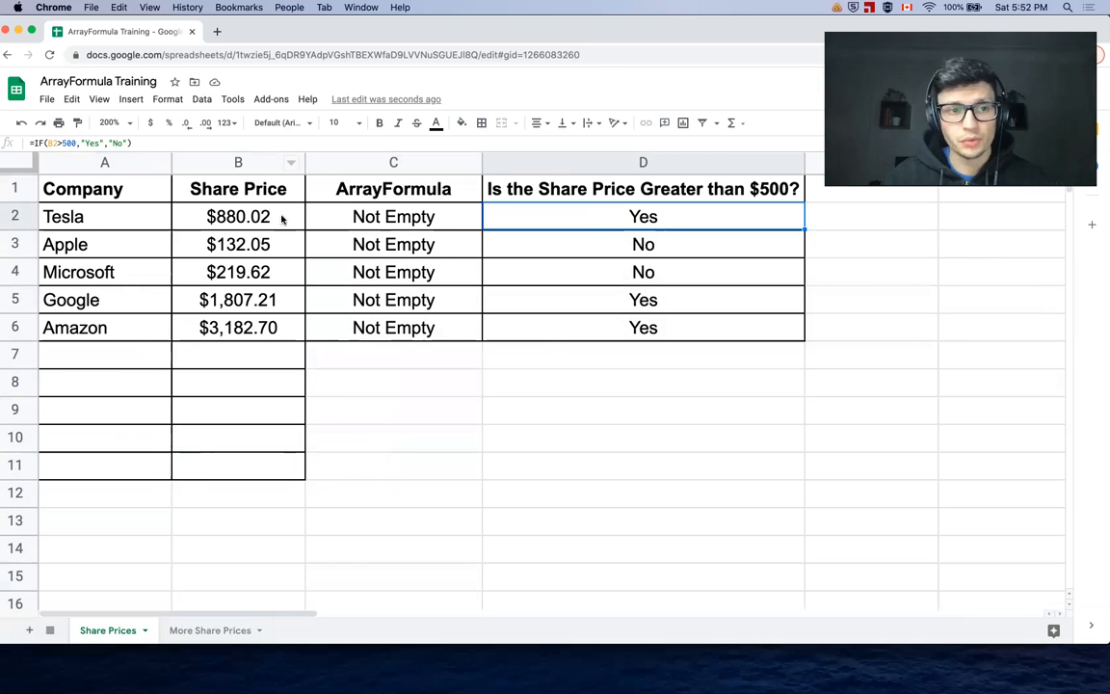
click(34, 144)
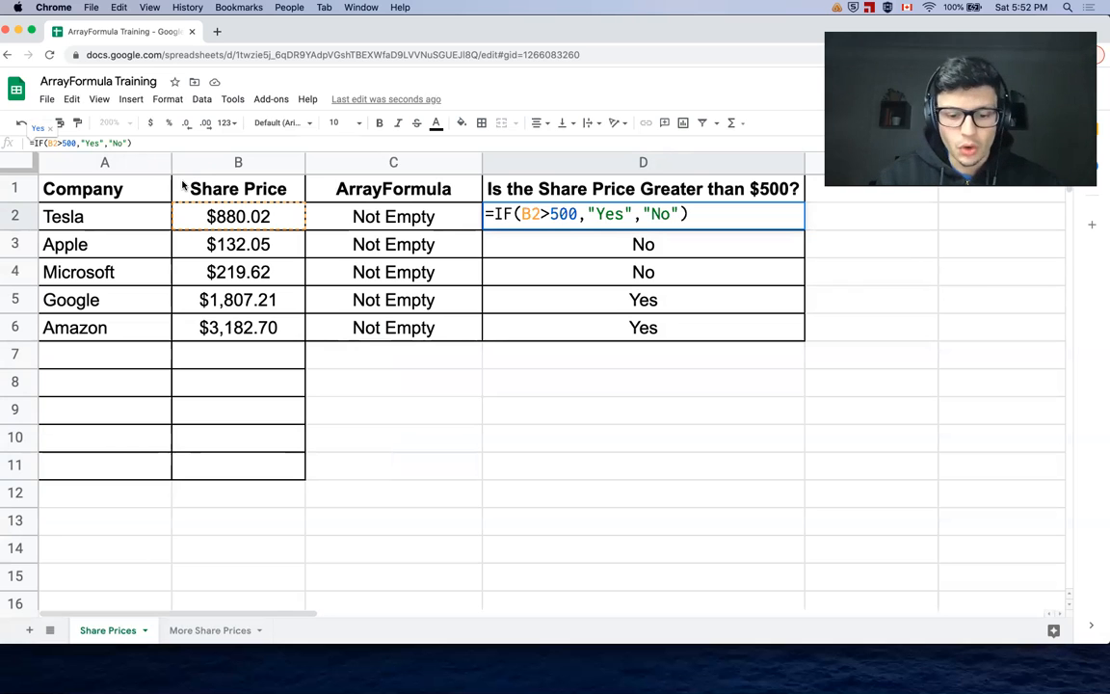
click(33, 143)
text(ARRAYFORMULA)
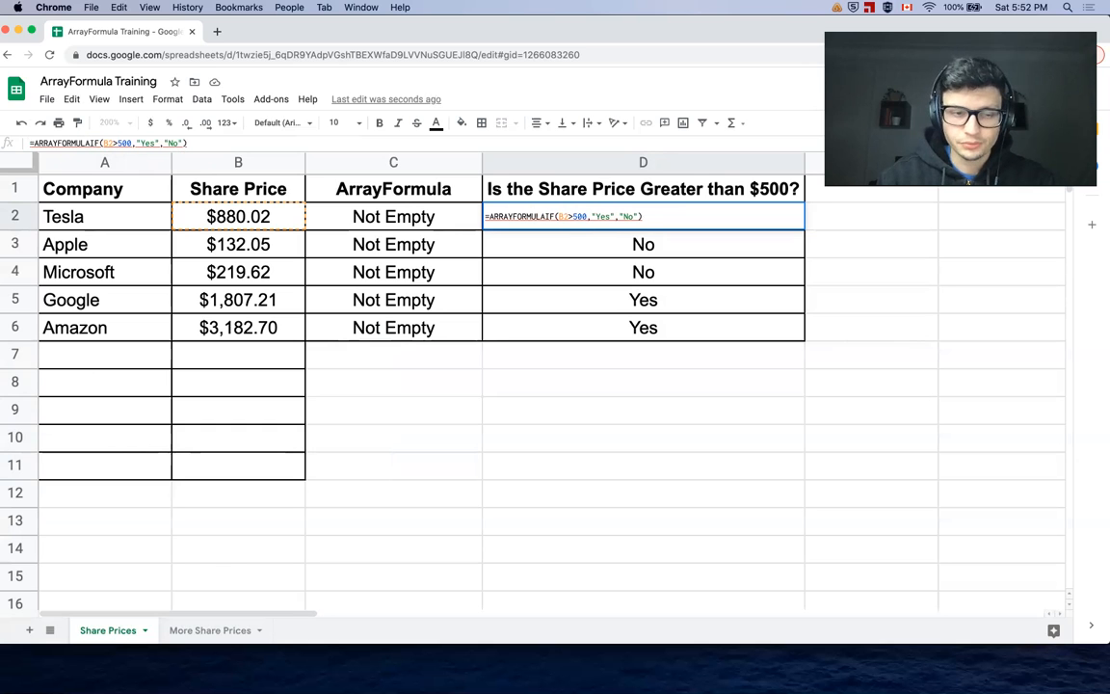
text((IF)
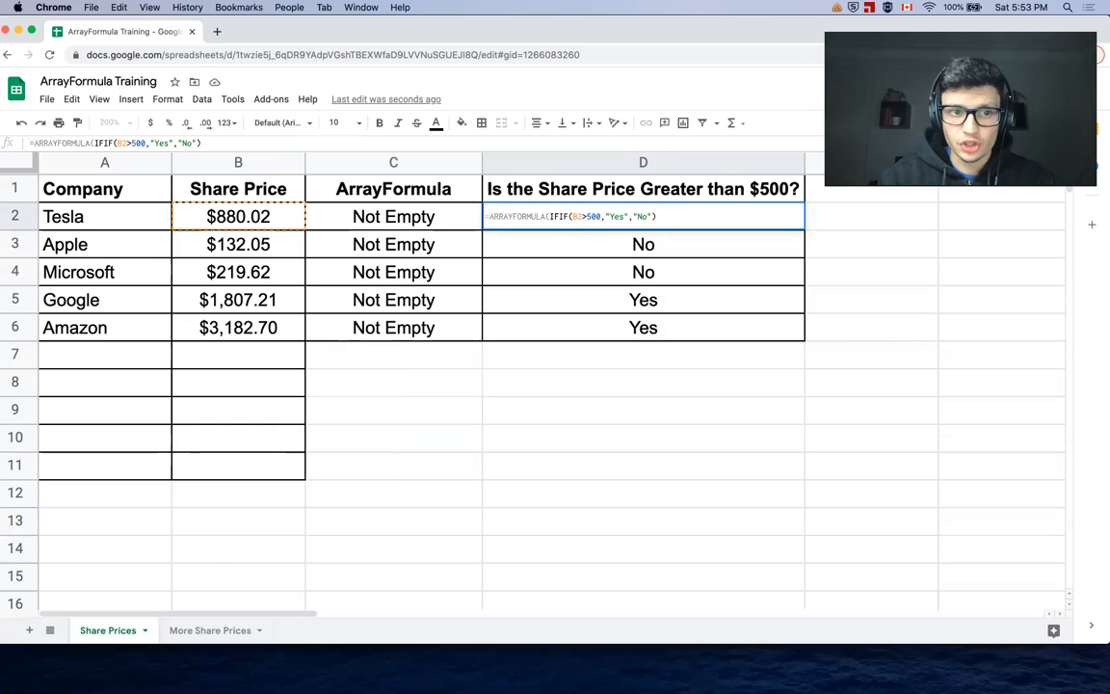
text((ISBLANK)
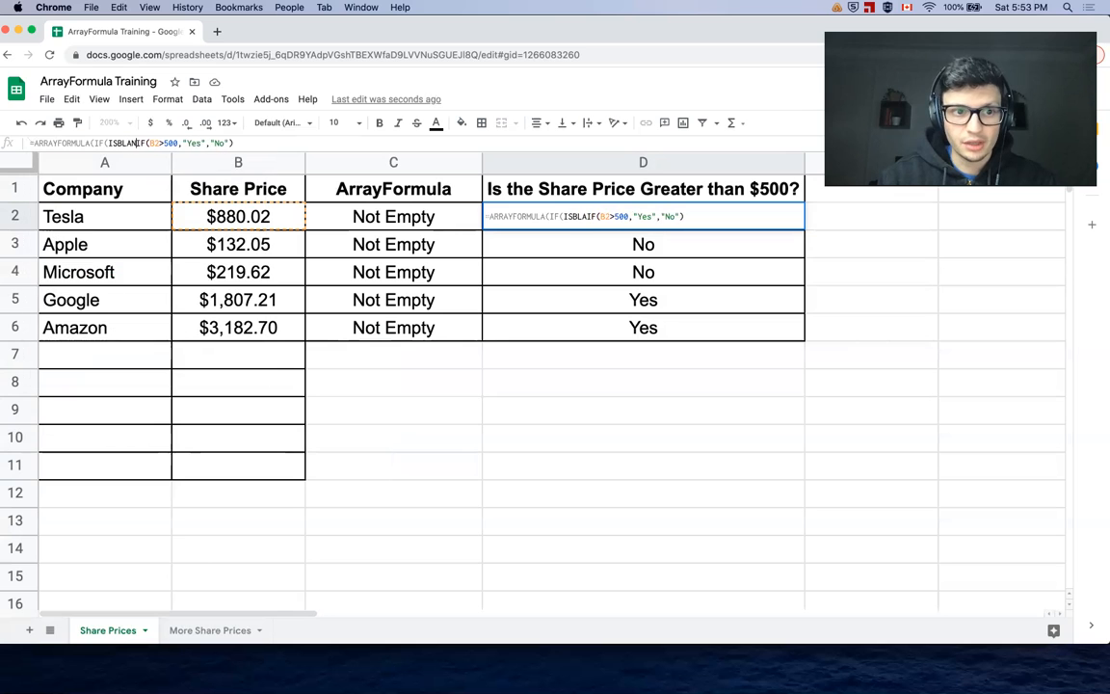
text(()
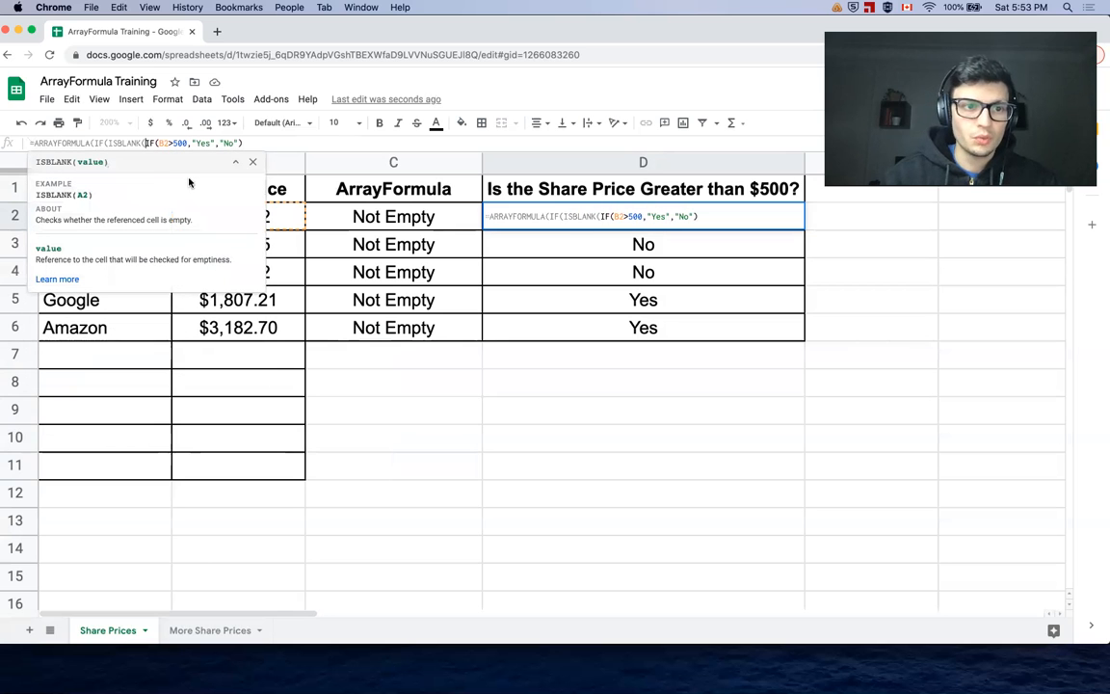
text(A2:A)
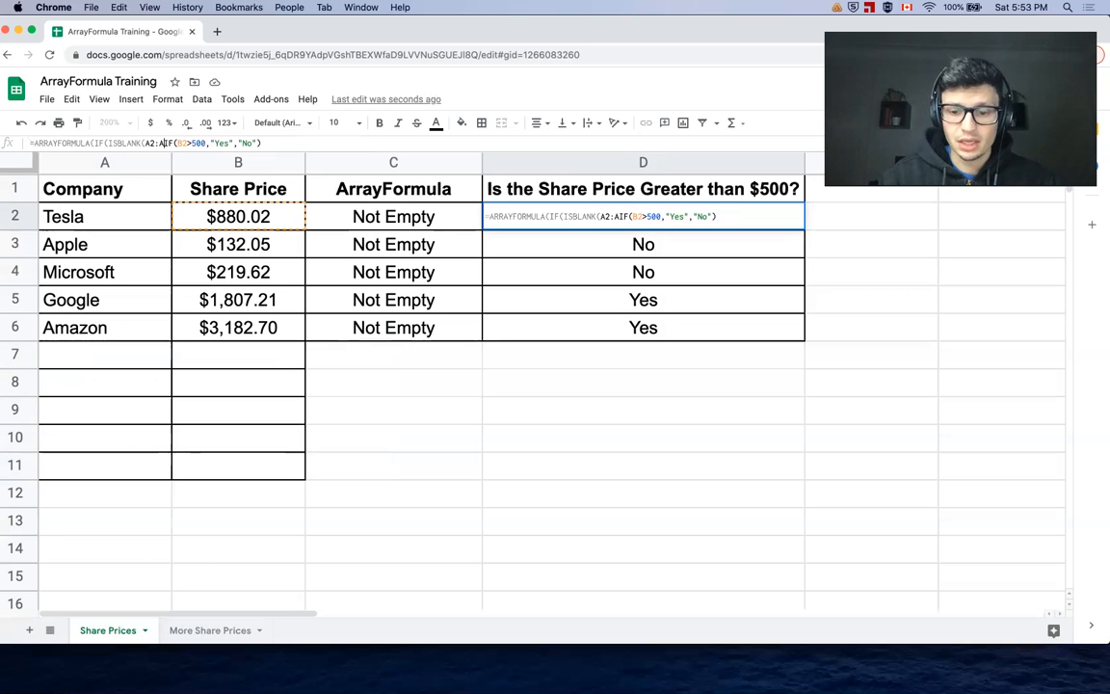
text(),)
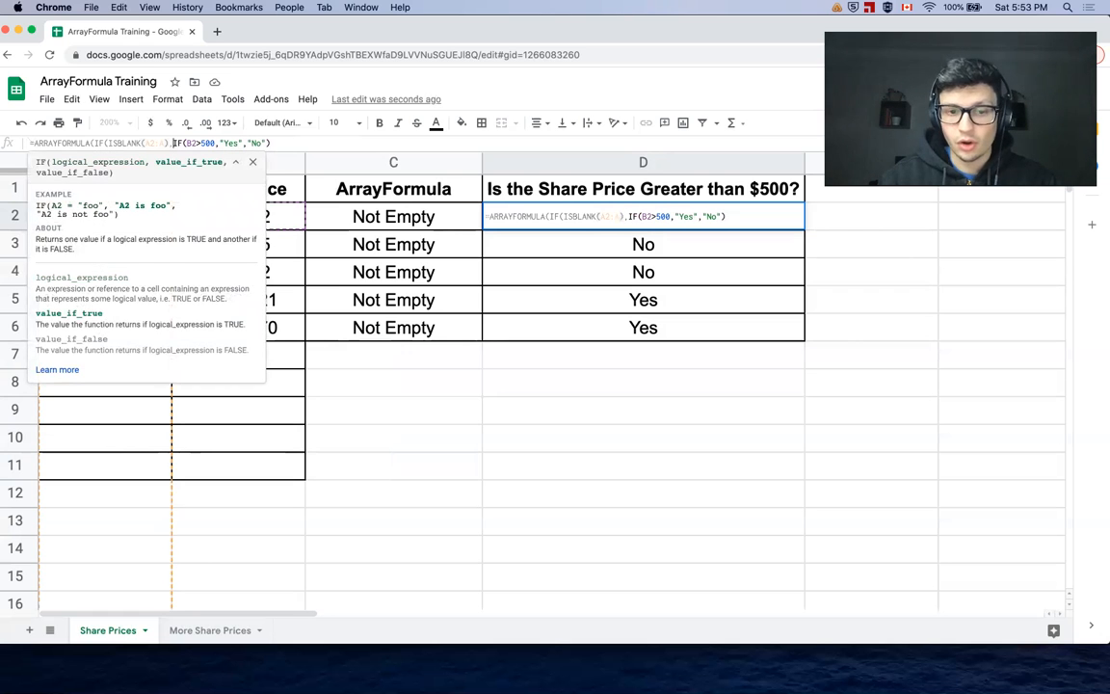
text("")
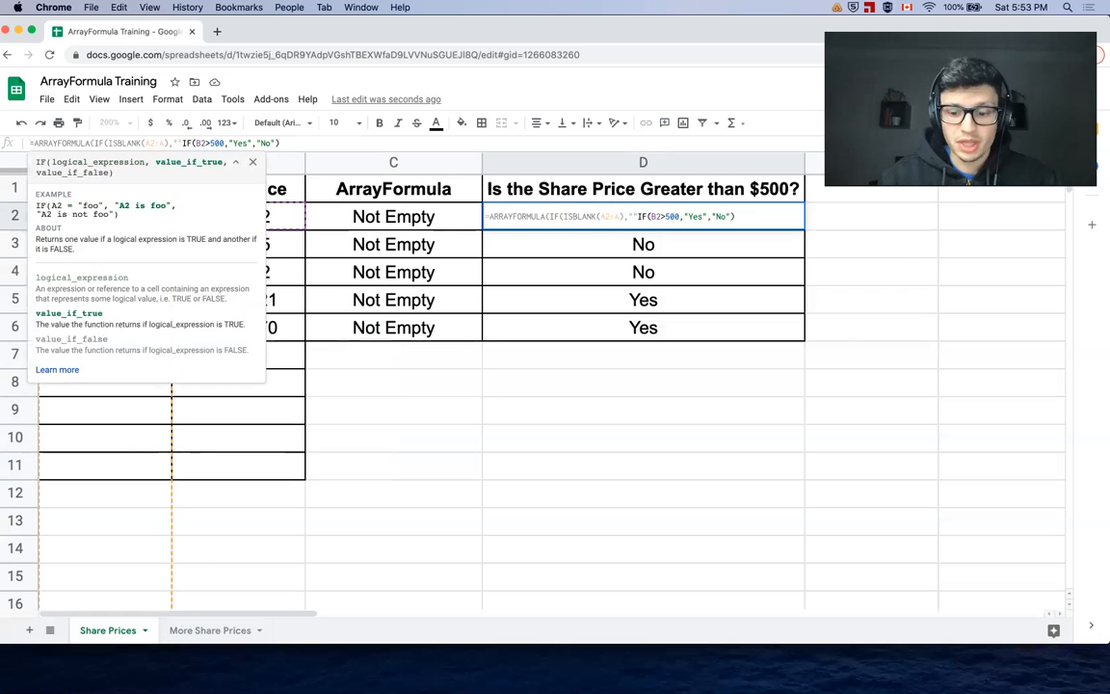
text(,)
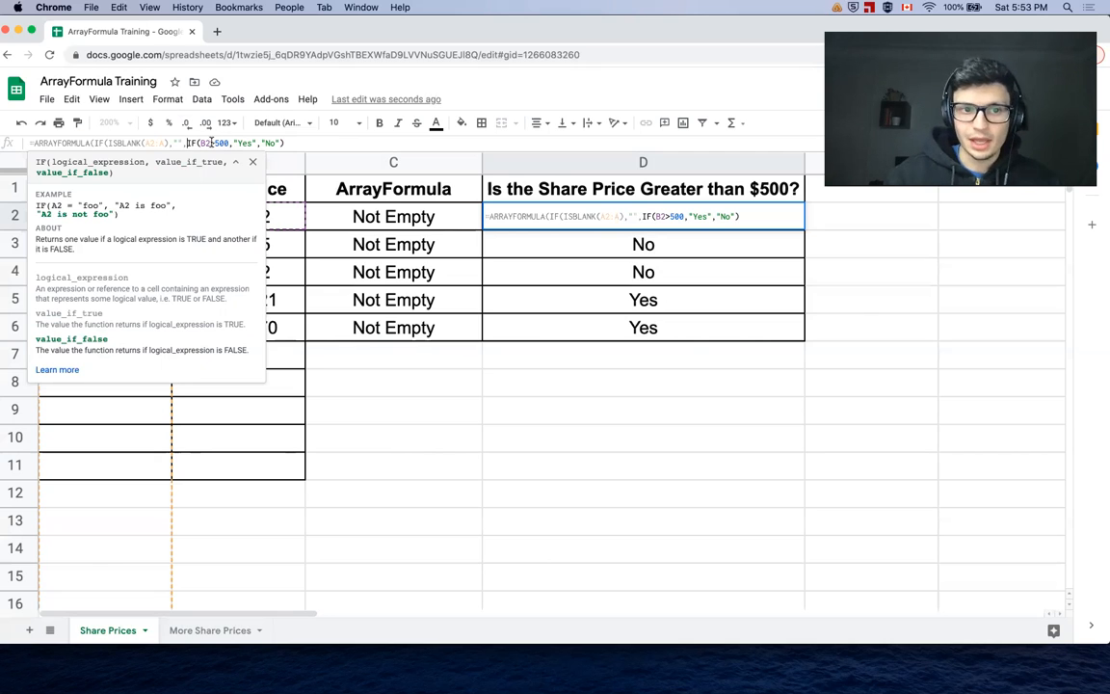
key(Return)
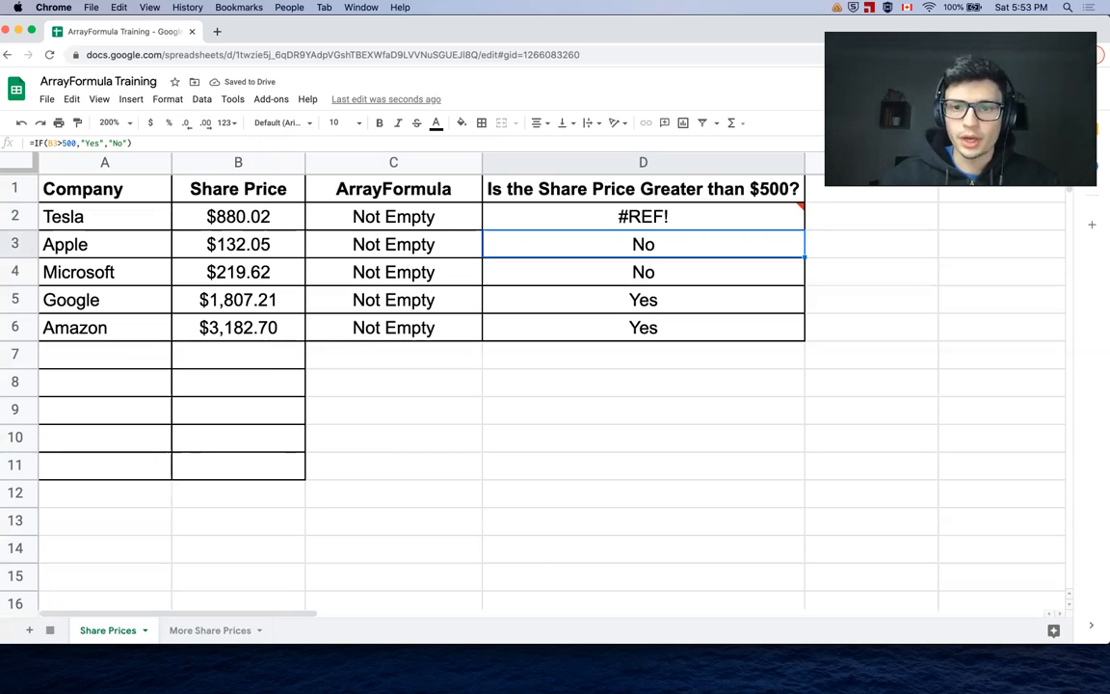
- Clear the manually filled IF formulas from D3:D6 so the array formula in D2 can expand
mouse_move(625, 224)
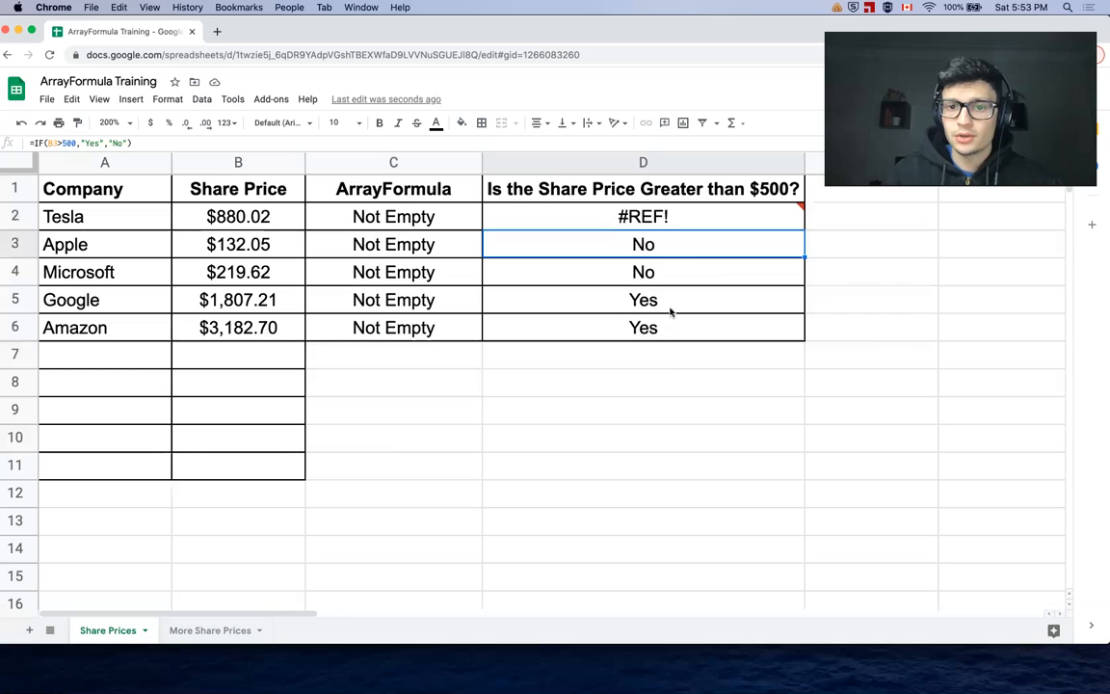
drag(645, 241, 655, 338)
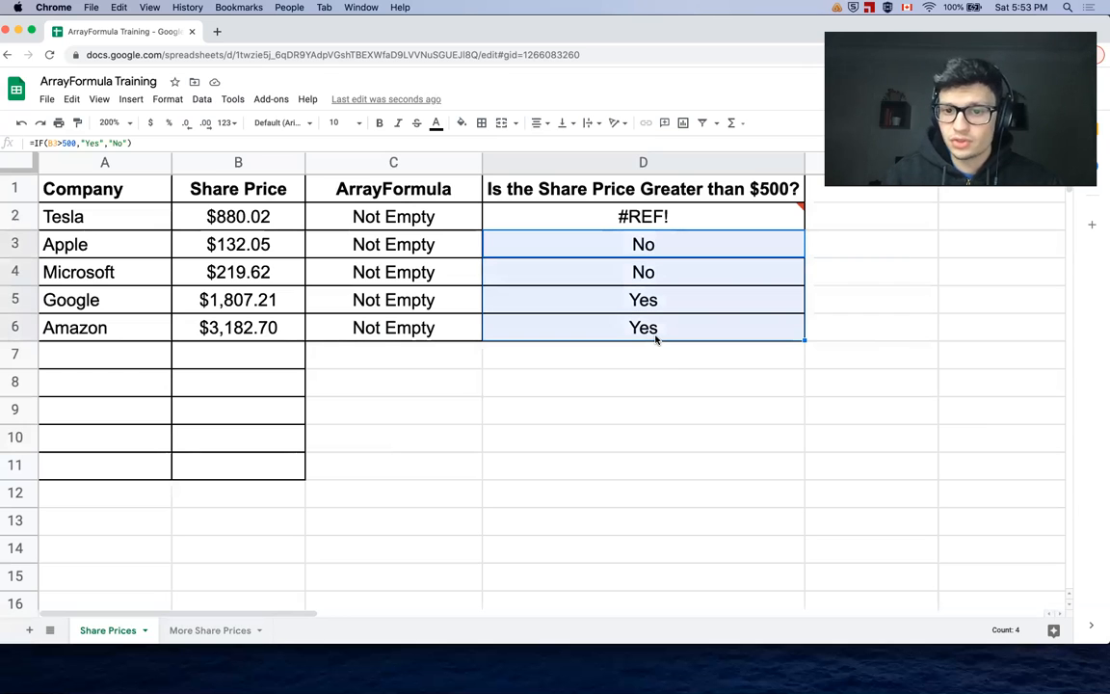
key(Delete)
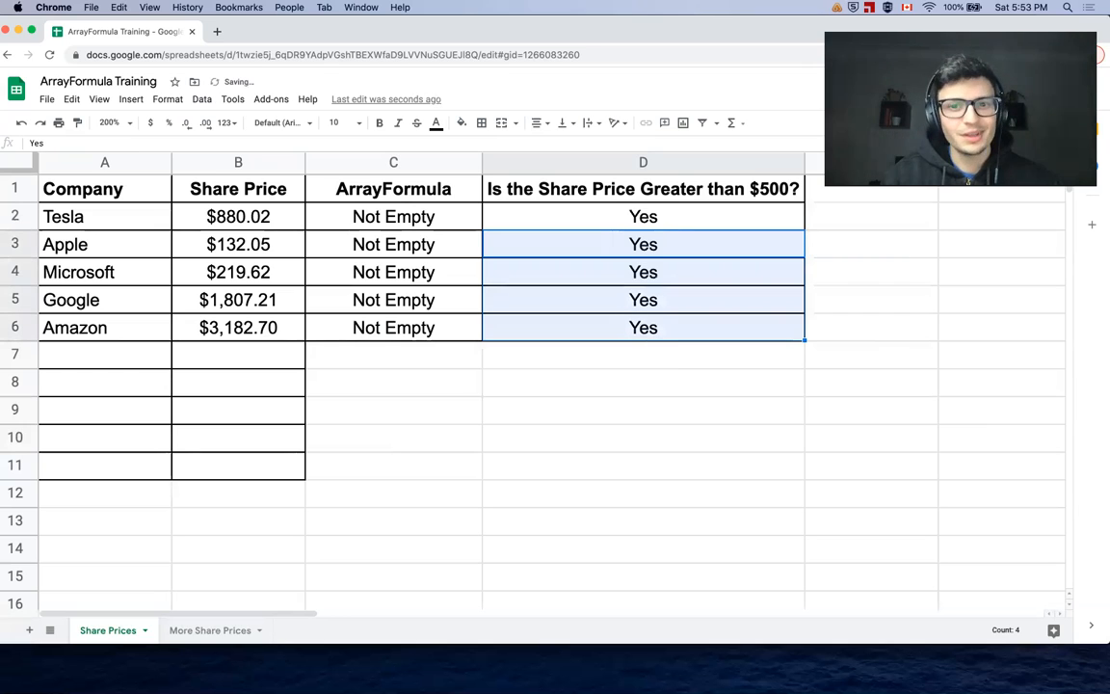
- Extend the B2 reference in the D2 array formula to B2:B, so the inner test reads IF(B2:B>500,"Yes","No")
click(581, 207)
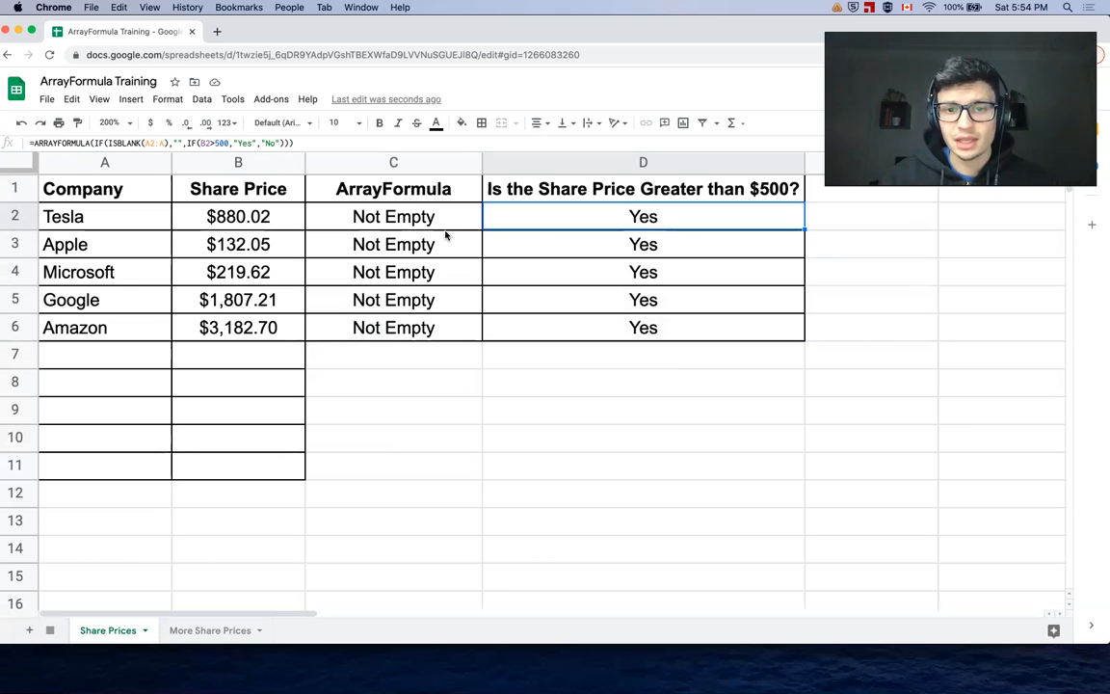
click(159, 142)
drag(187, 142, 112, 143)
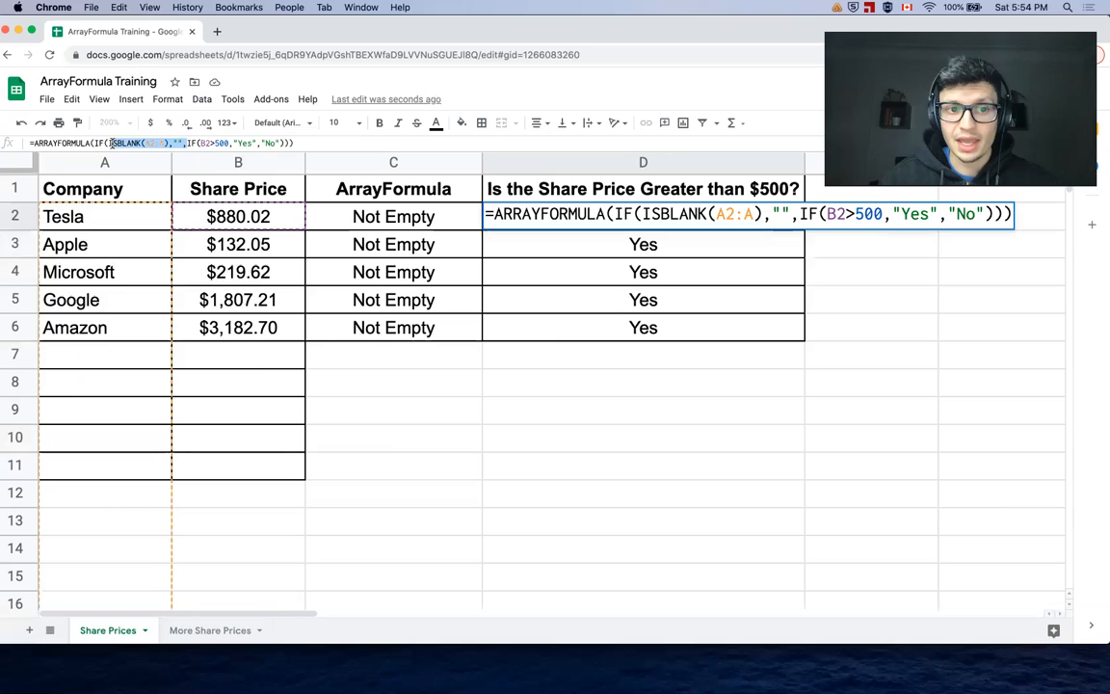
click(206, 141)
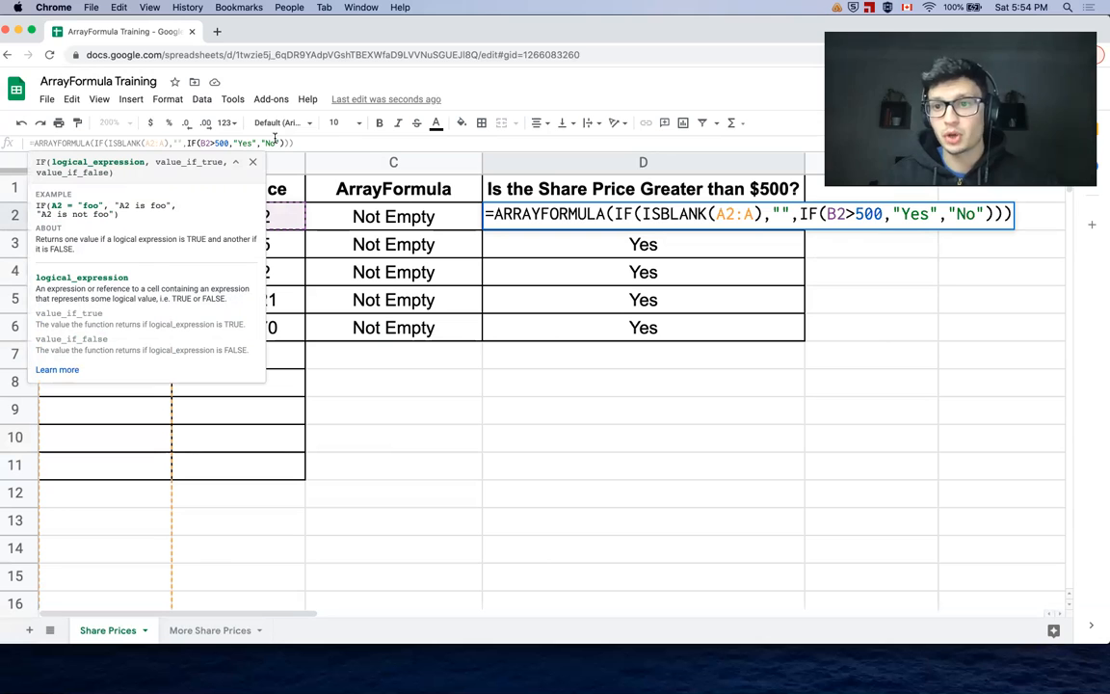
click(214, 142)
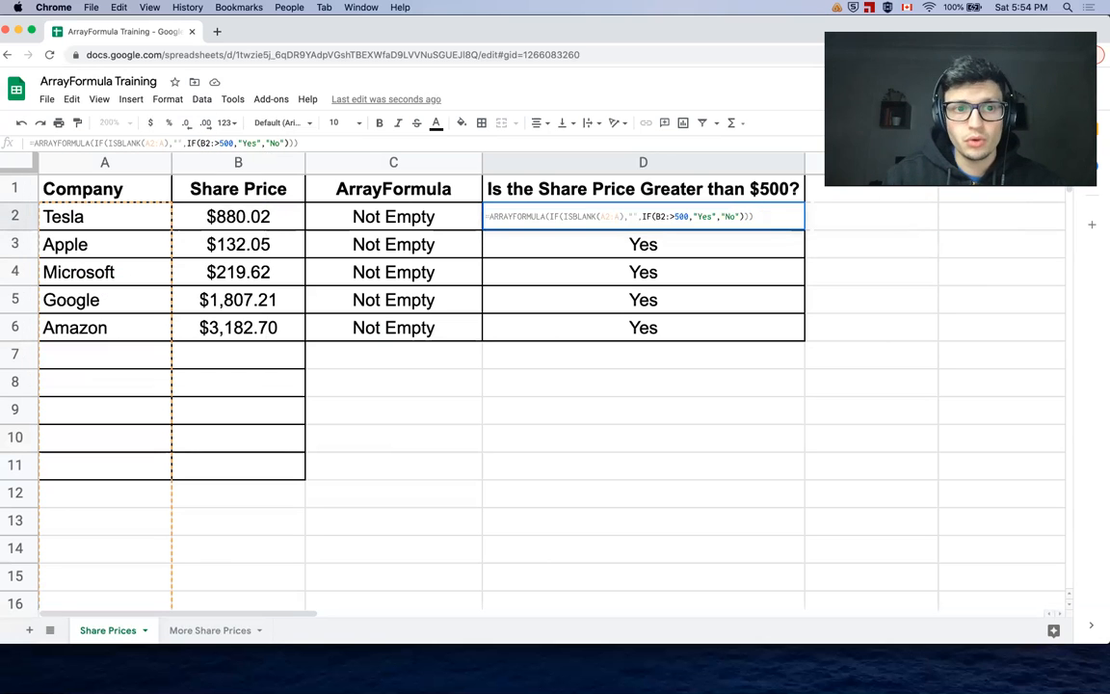
text(:)
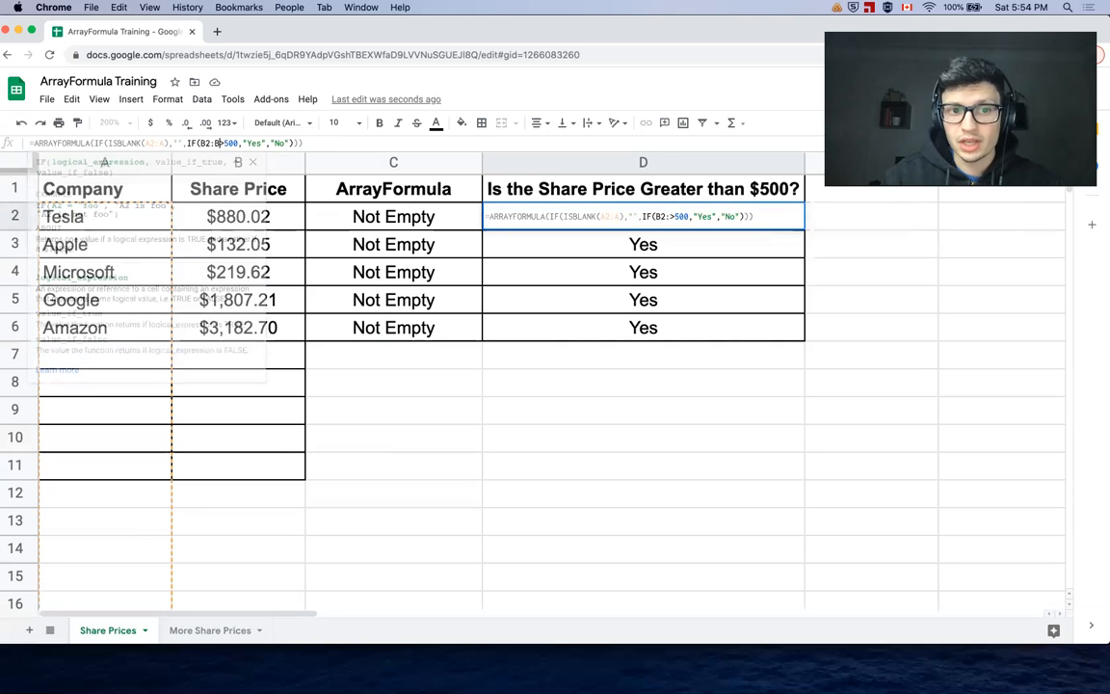
text(B)
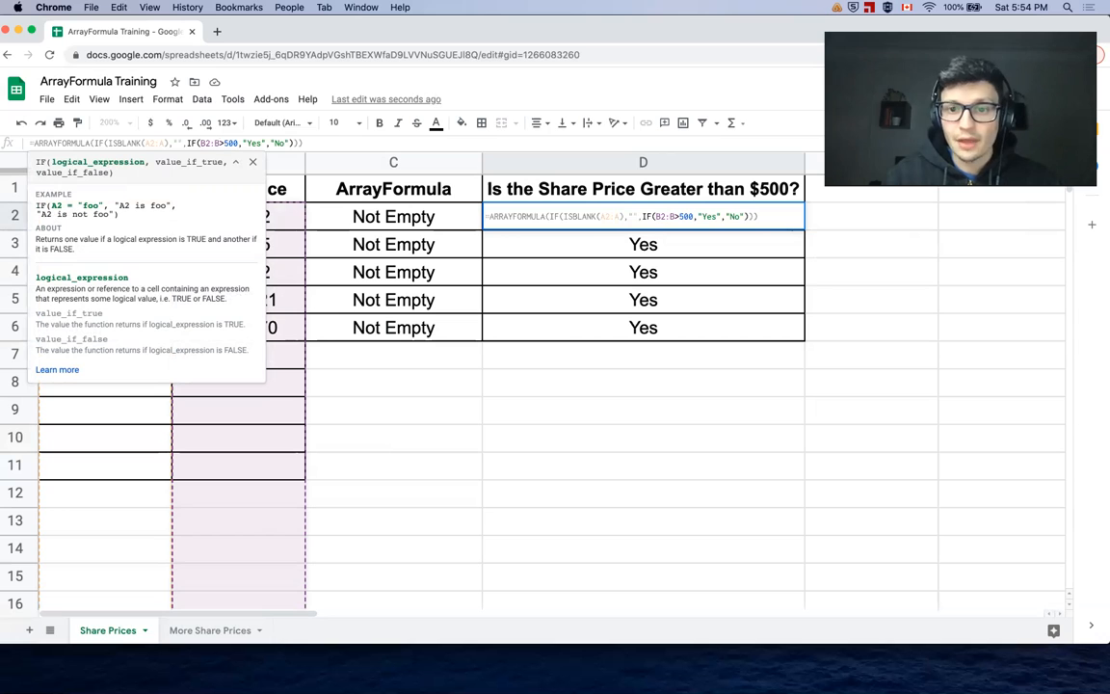
key(Return)
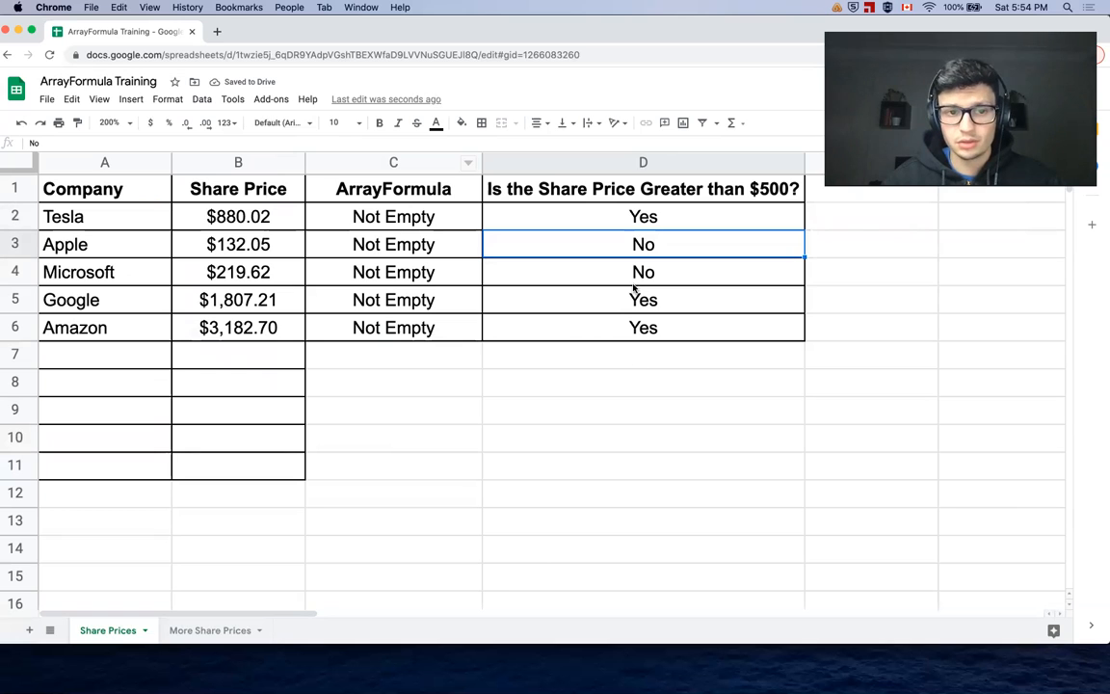
- Paste the Netflix to Facebook rows, A2:B6 of the More Share Prices sheet, into the Share Prices sheet starting at A7
click(209, 630)
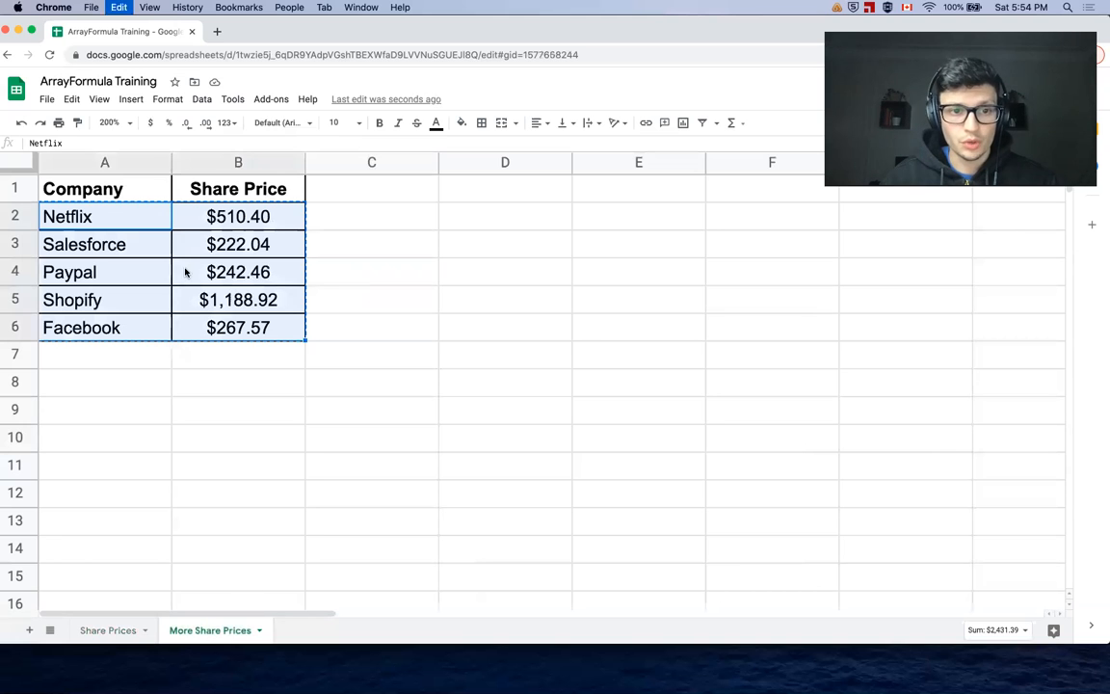
click(123, 628)
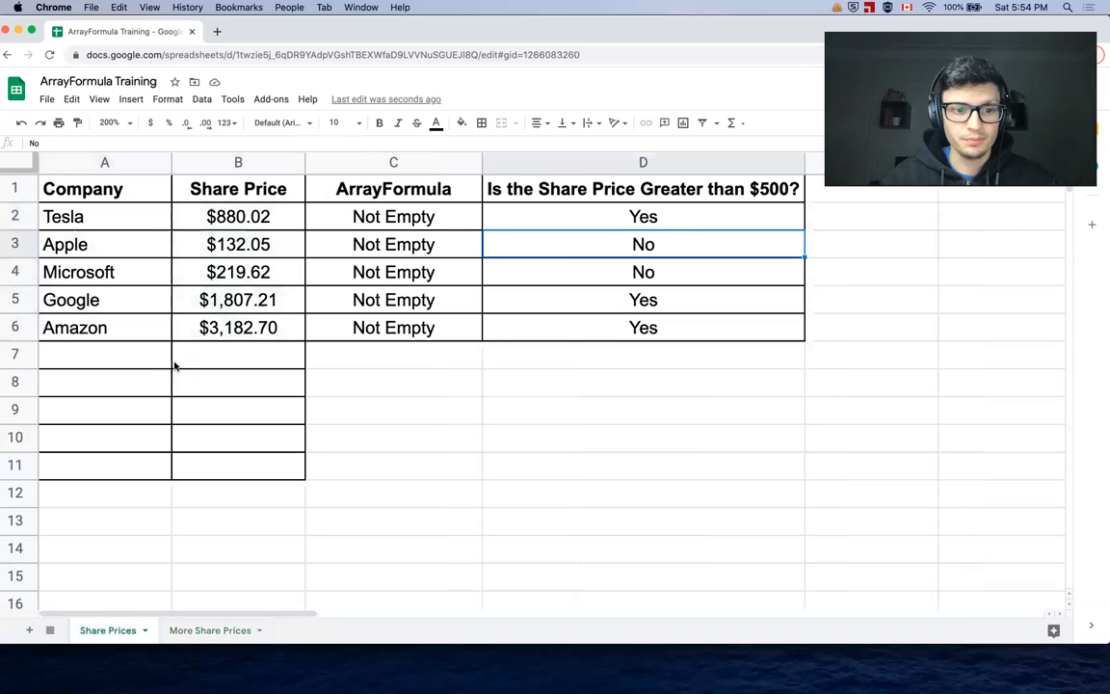
click(142, 356)
key(super+v)
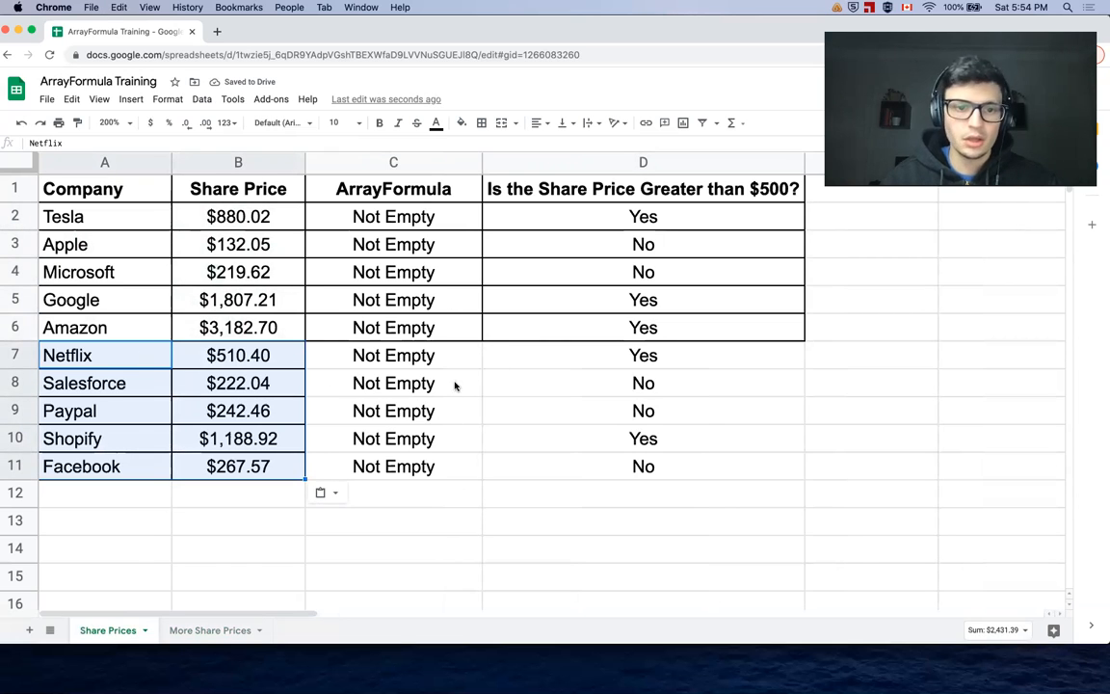
- Copy the cell formatting of C2:D6 onto C7:D11 with Paint format
drag(389, 324, 663, 326)
shift+click(605, 212)
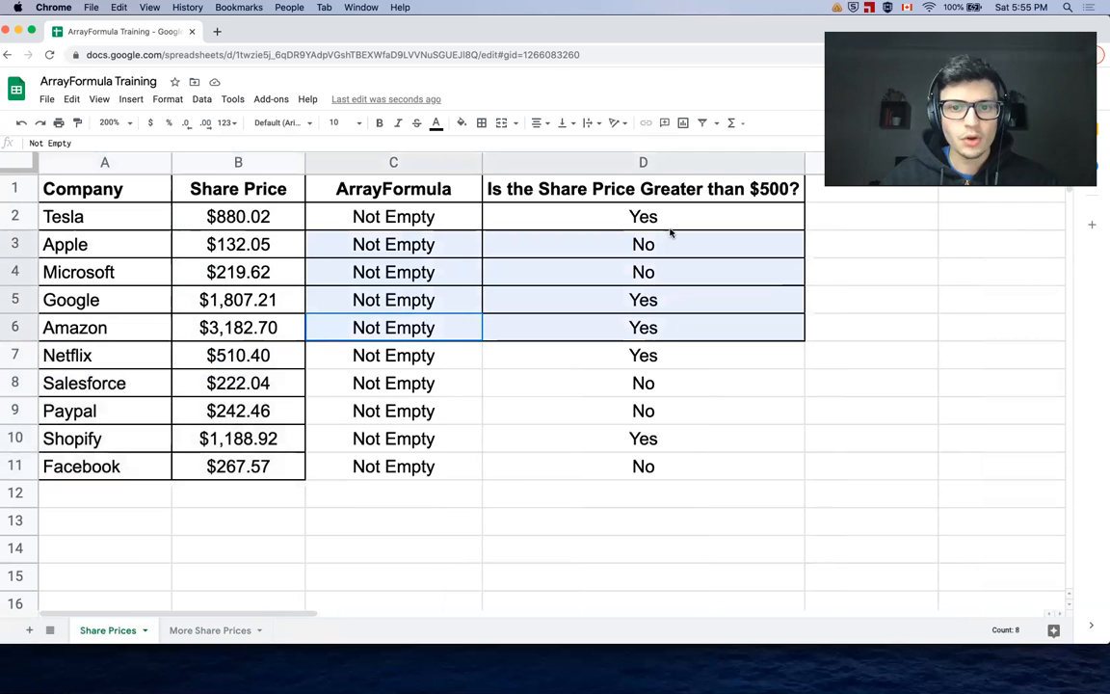
click(77, 122)
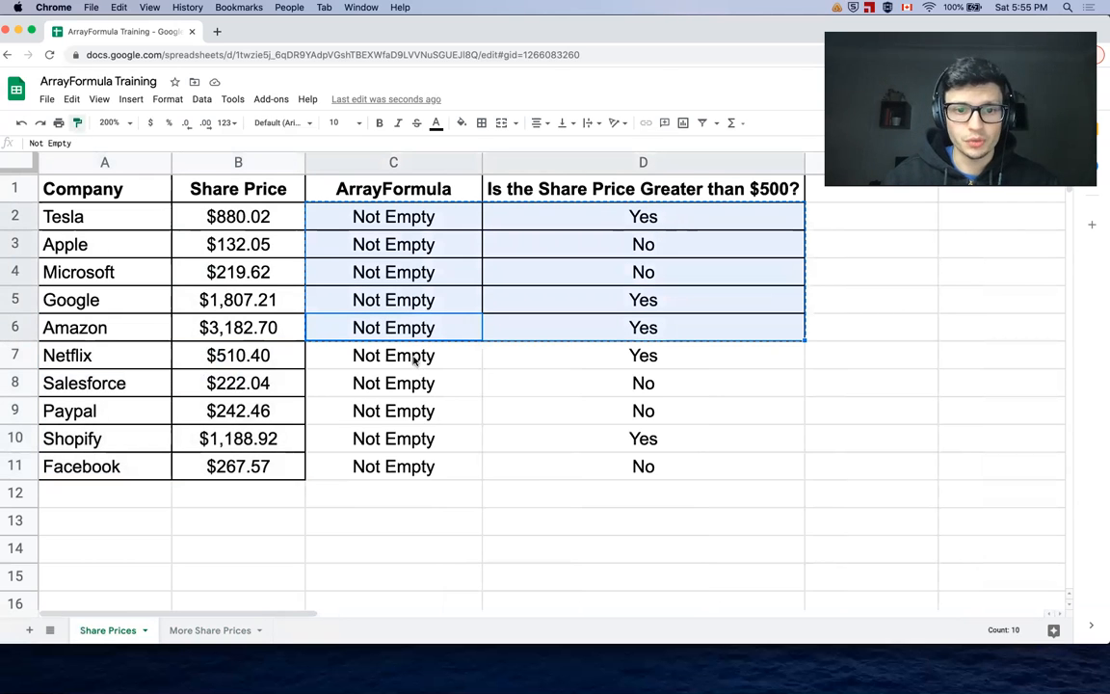
drag(385, 352, 681, 471)
scroll(683, 488, right, 5)
scroll(686, 489, left, 5)
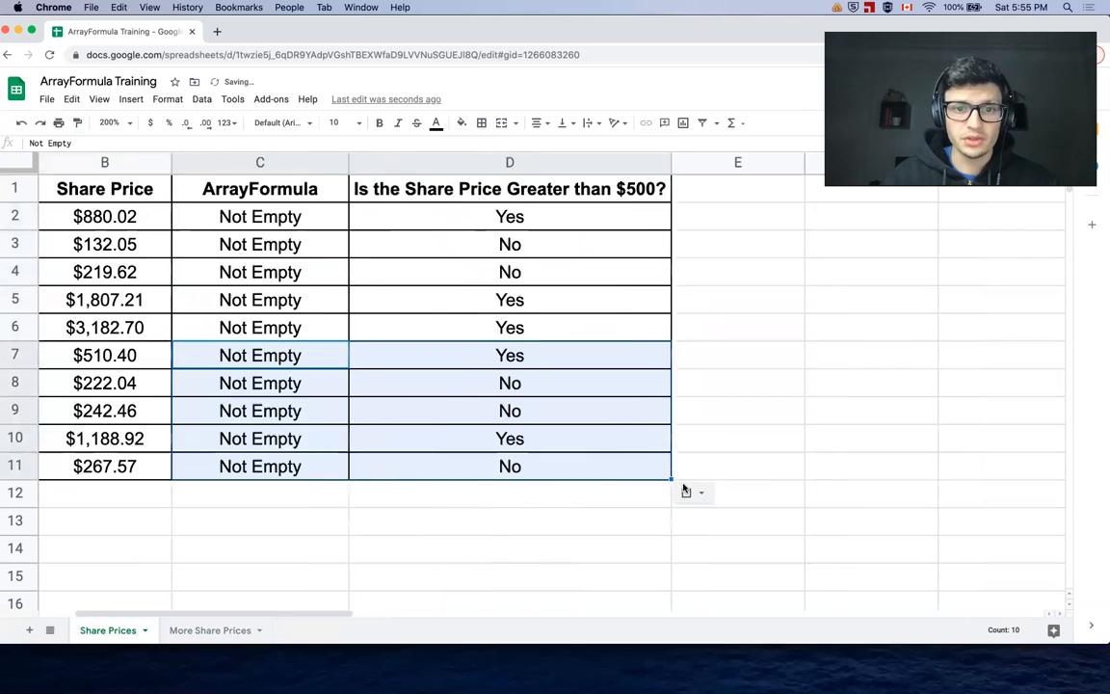
- Clear the share prices in B7:B11 to test the results in column D, and undo the deletion
drag(262, 349, 278, 466)
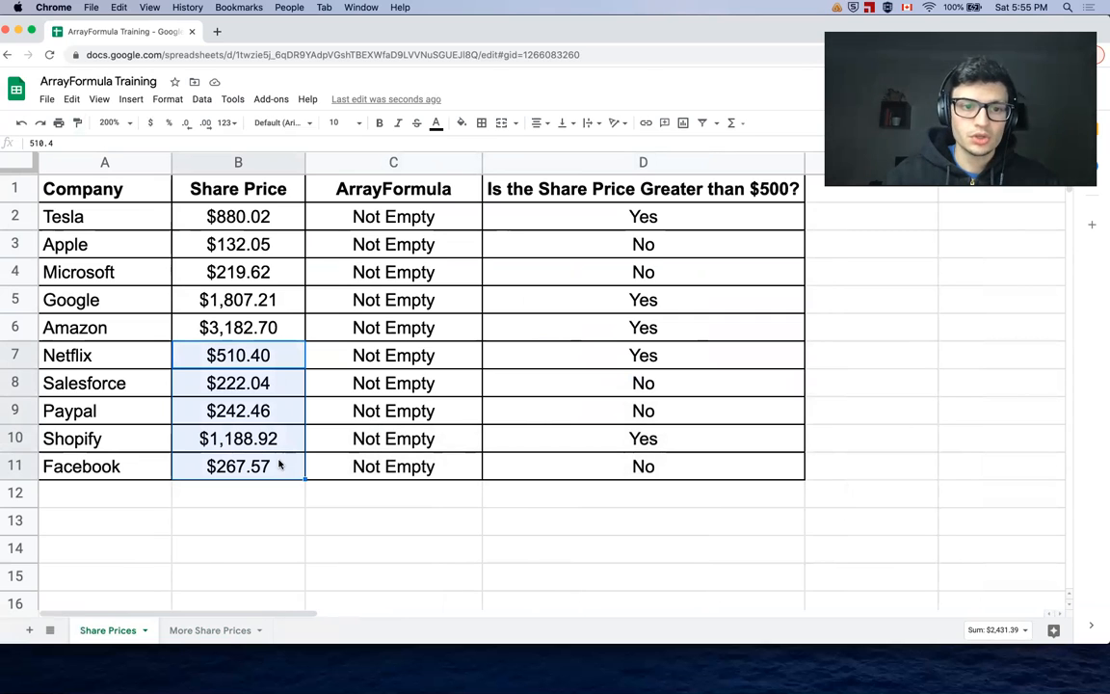
key(Delete)
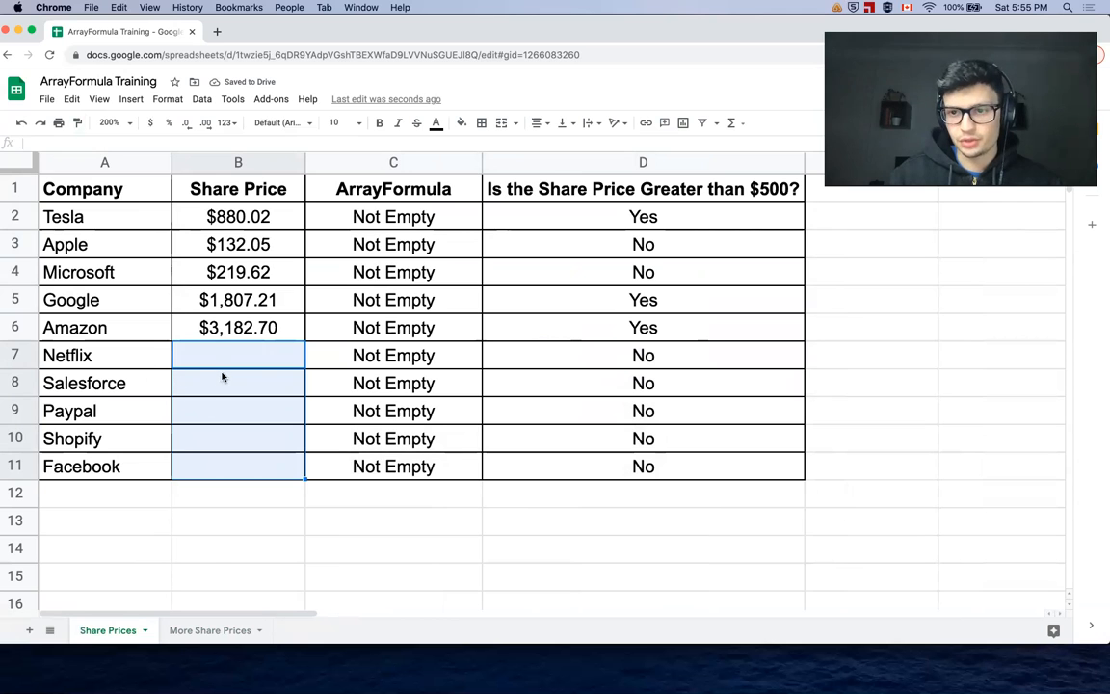
key(super+z)
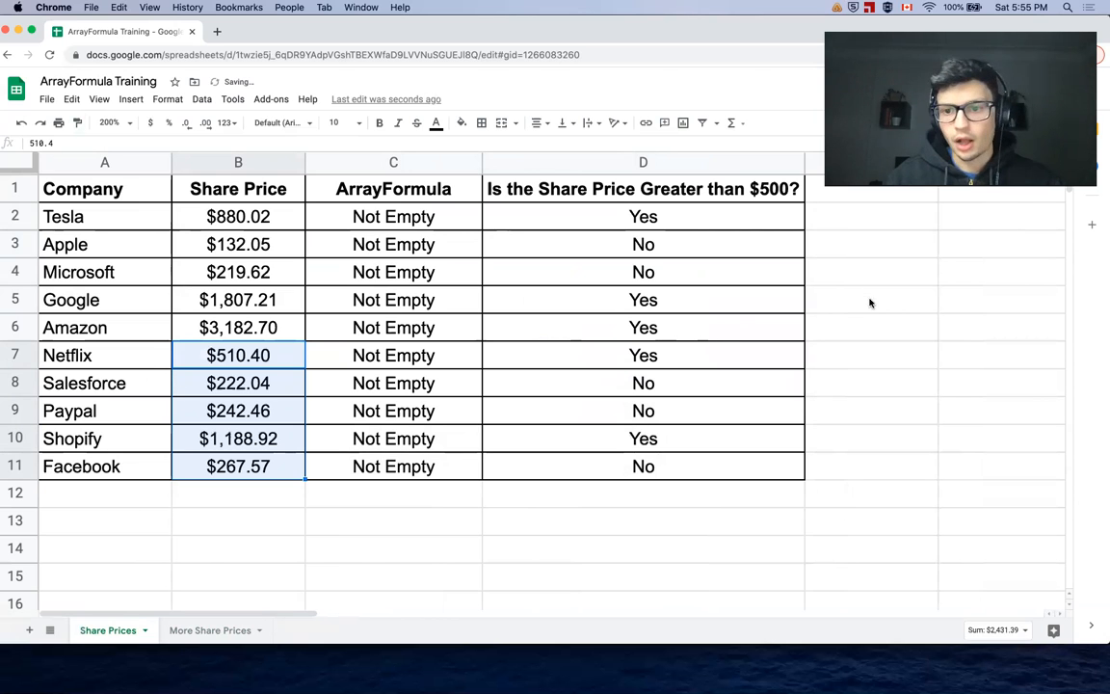
click(854, 343)
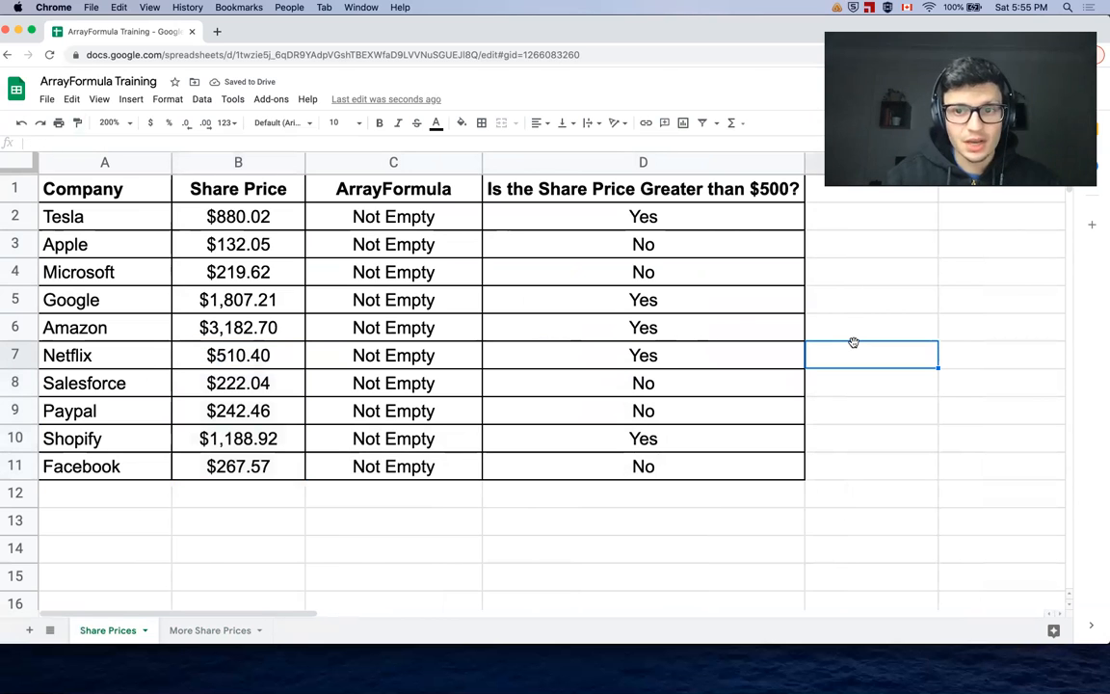
- Enter the header Vlookup in cell E1 of the Share Prices sheet
click(814, 199)
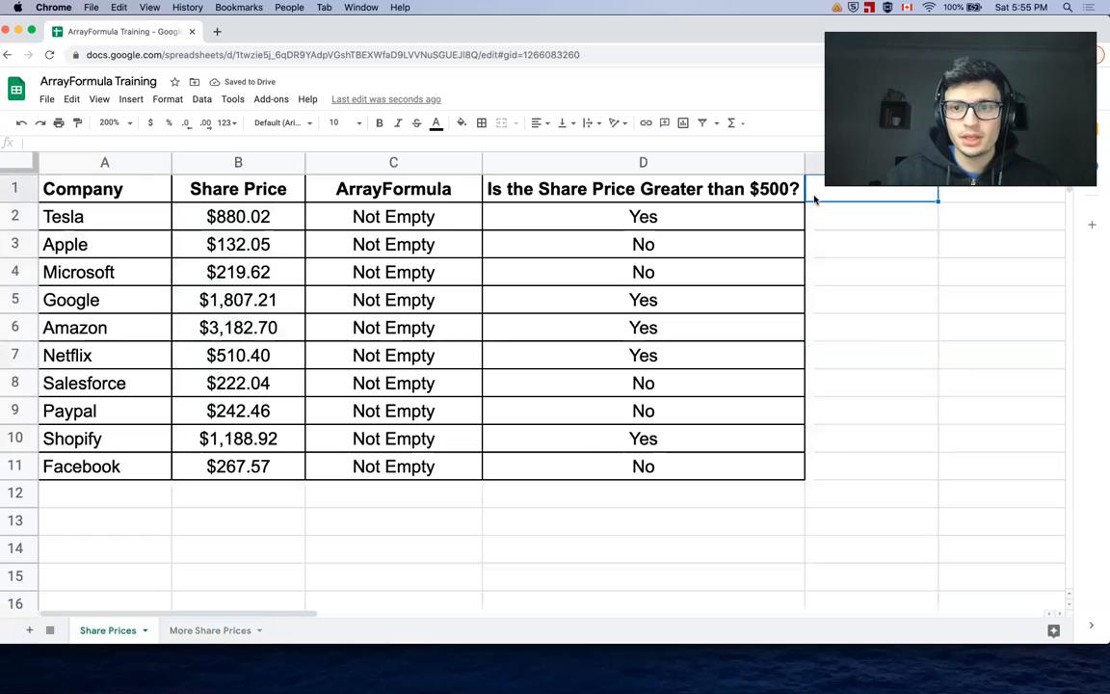
text(Vlo)
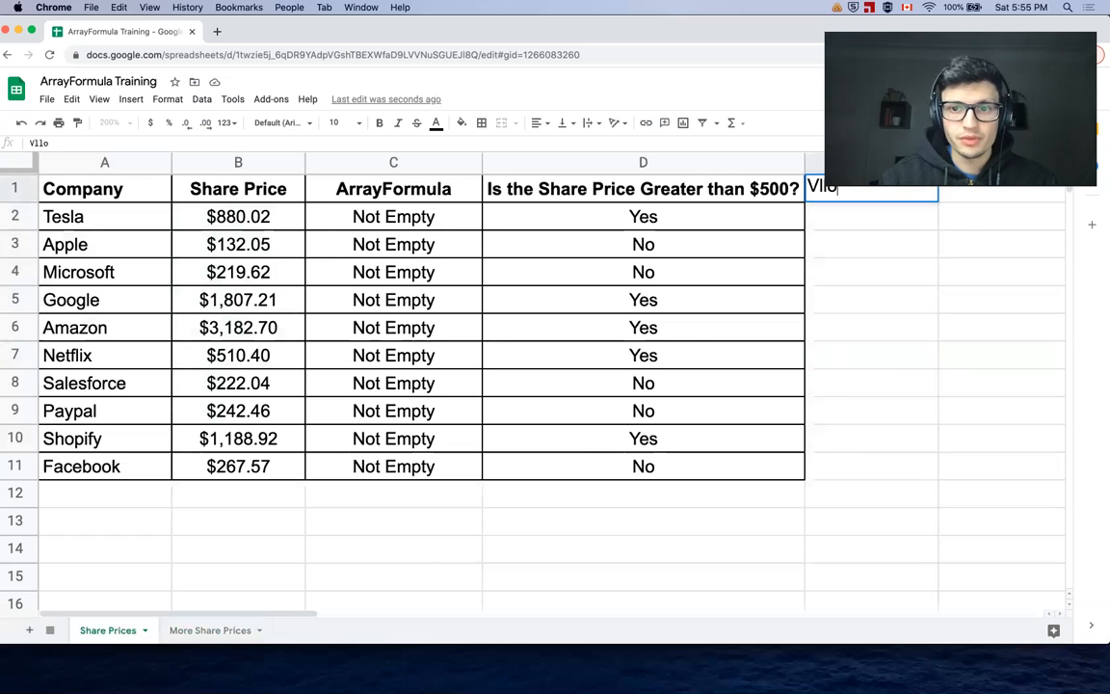
text(okup)
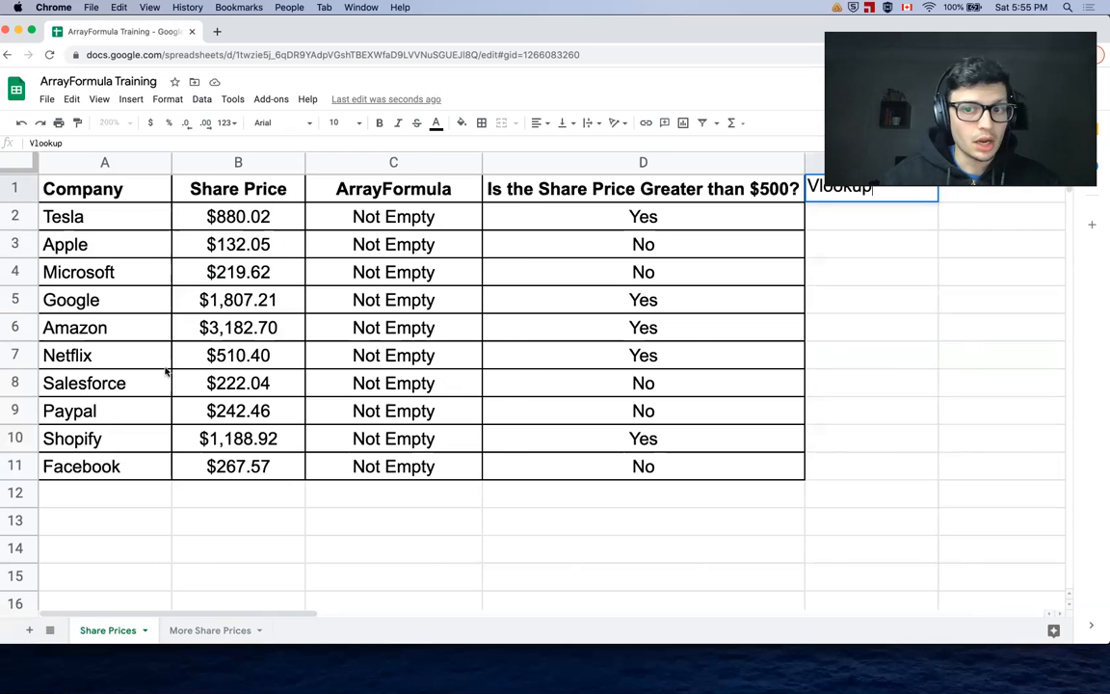
scroll(166, 372, right, 1)
scroll(326, 405, left, 1)
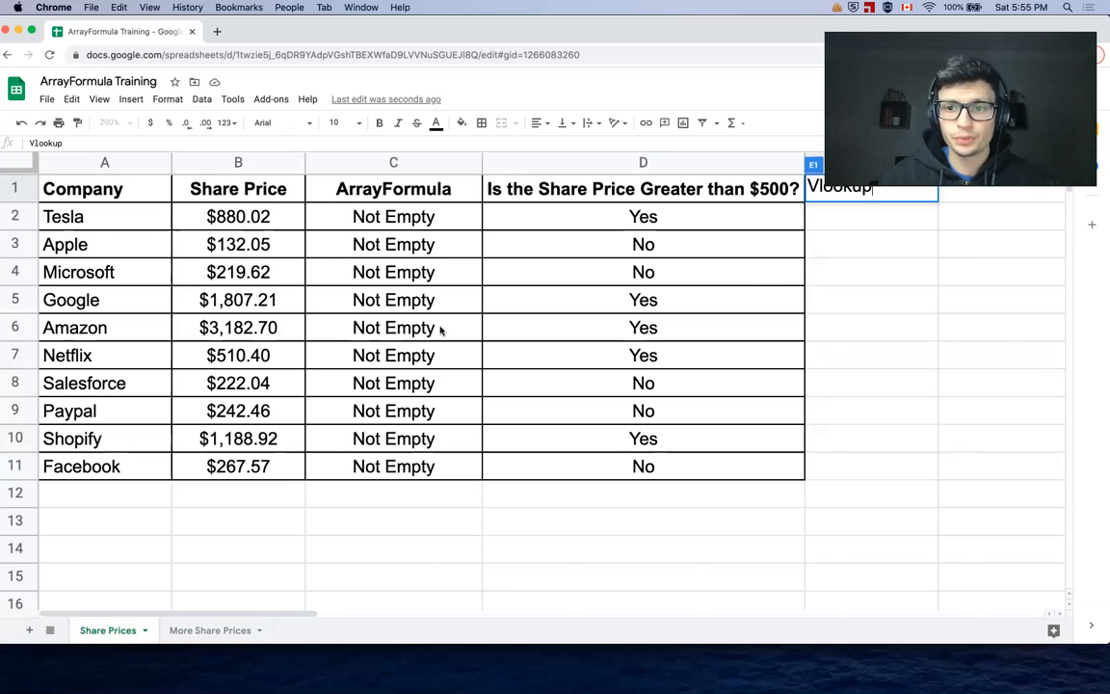
click(858, 214)
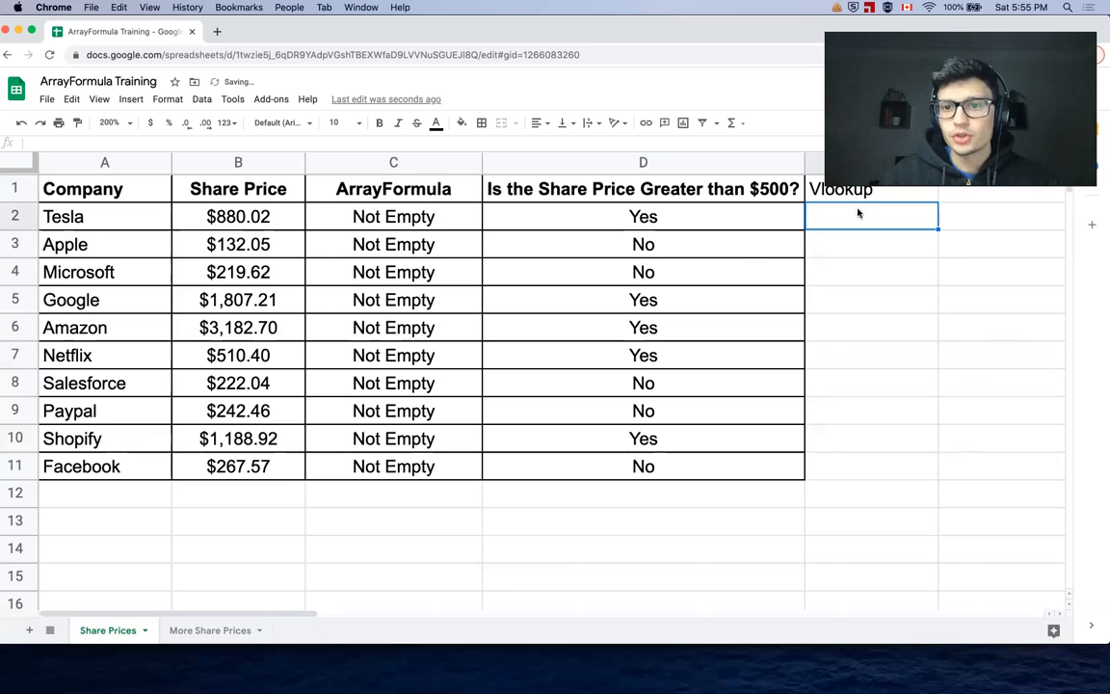
- Copy the opening part =ARRAYFORMULA(IF(ISBLANK(A2:A),"", of the D2 formula into cell E2
click(648, 217)
drag(188, 143, 23, 140)
key(super+c)
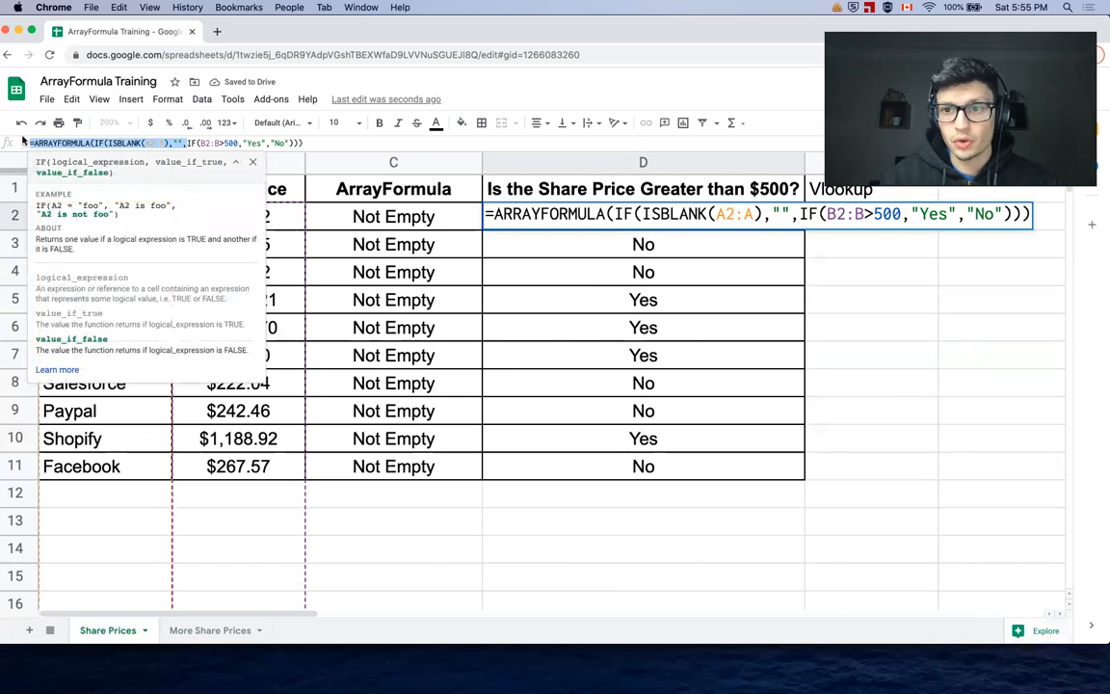
key(Escape)
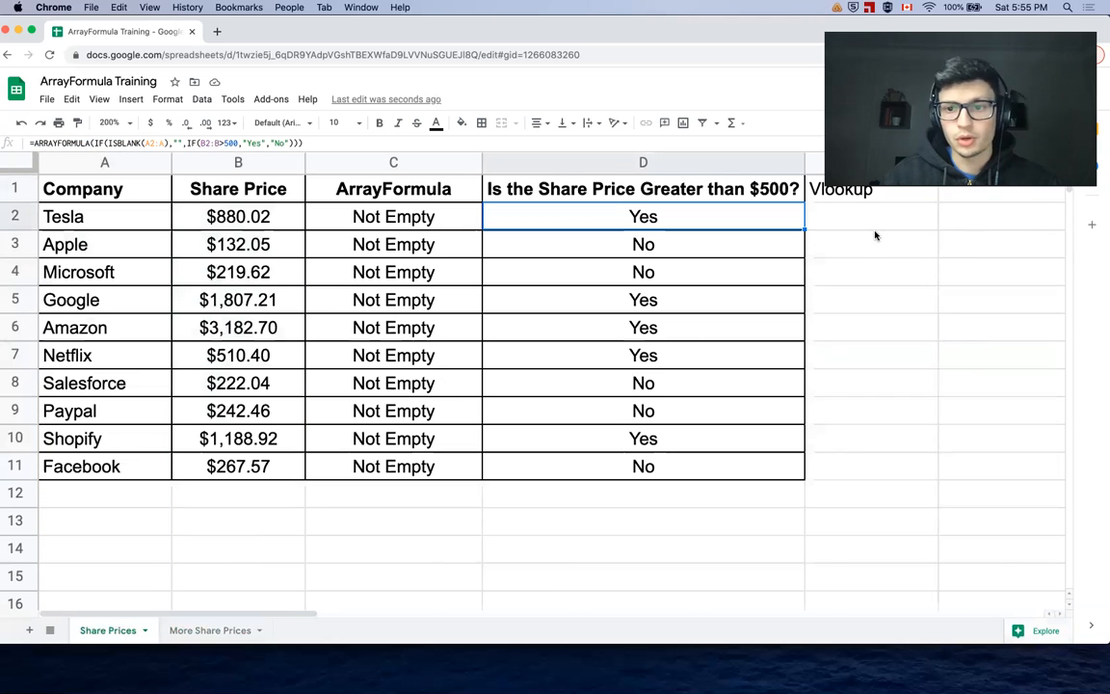
double_click(862, 226)
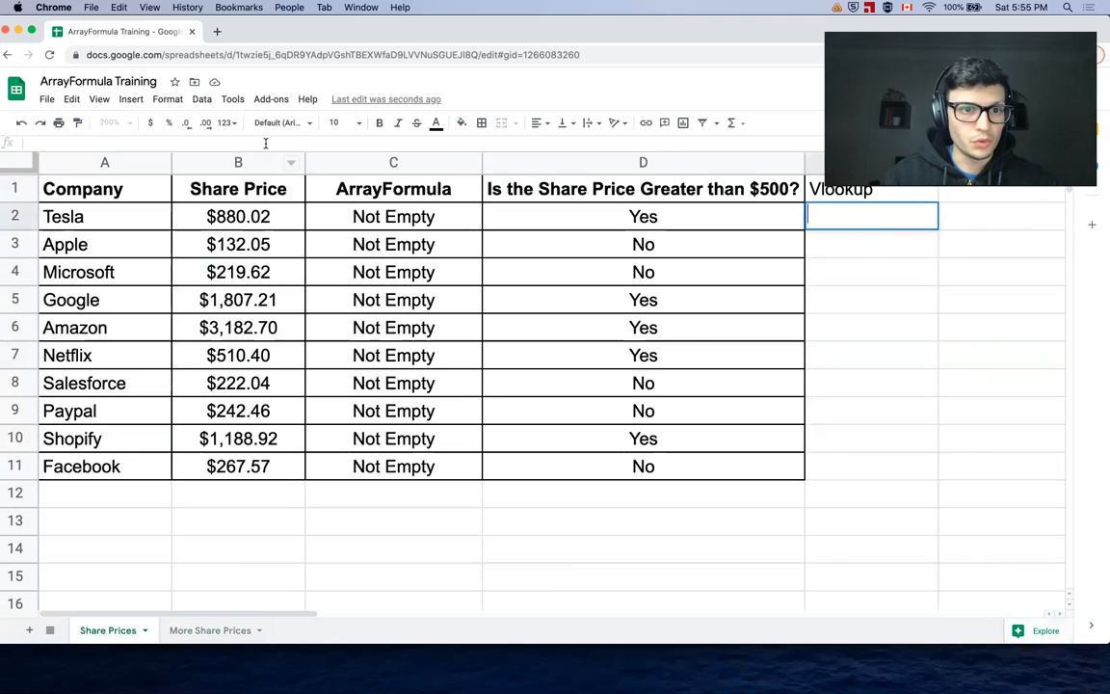
key(super+v)
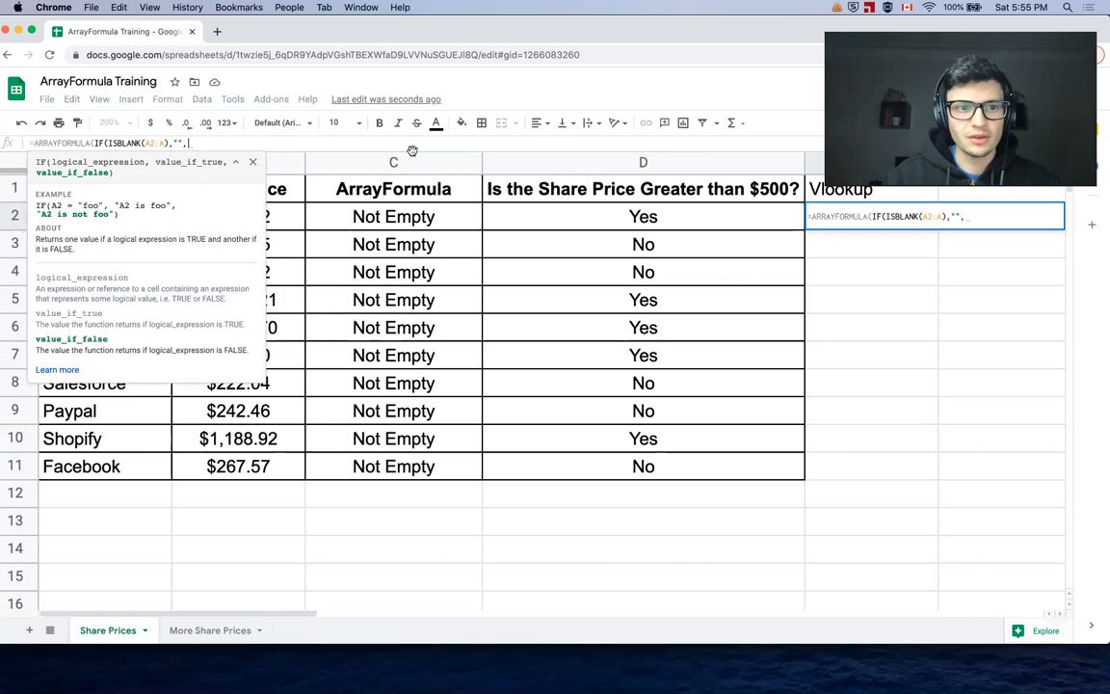
- Change the ISBLANK range in the E2 formula to A7:A and move the formula to cell E7
click(154, 142)
key(BackSpace)
text(7)
key(Return)
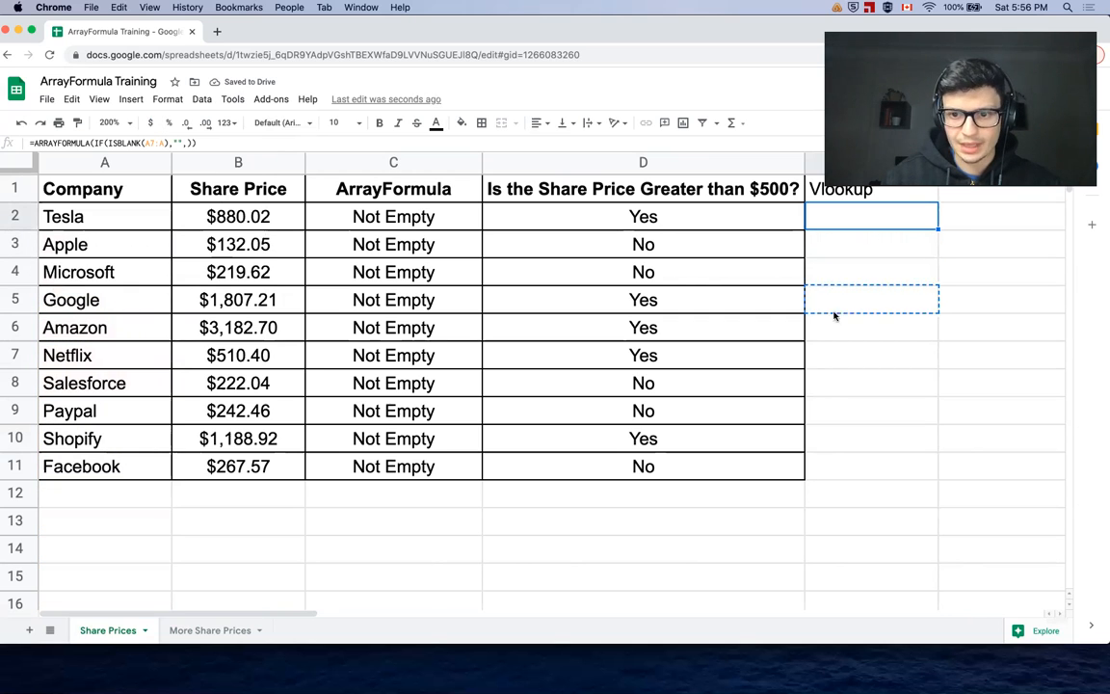
click(835, 355)
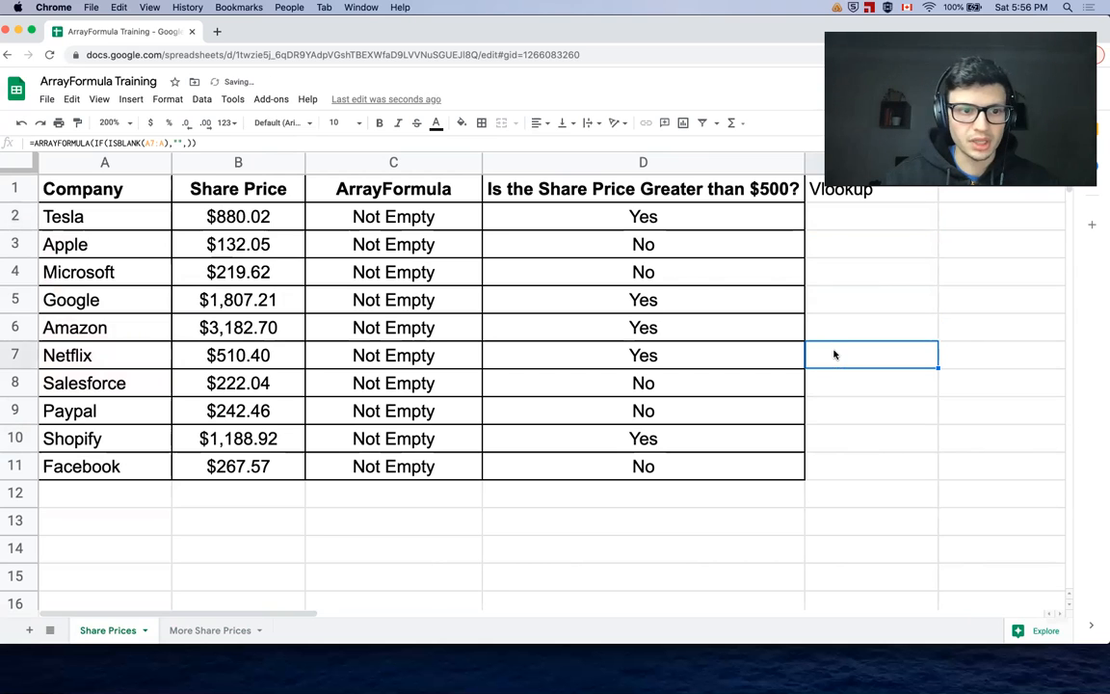
- Add a VLOOKUP with the search key A7:A as the value-if-false argument of the E7 array formula
click(188, 142)
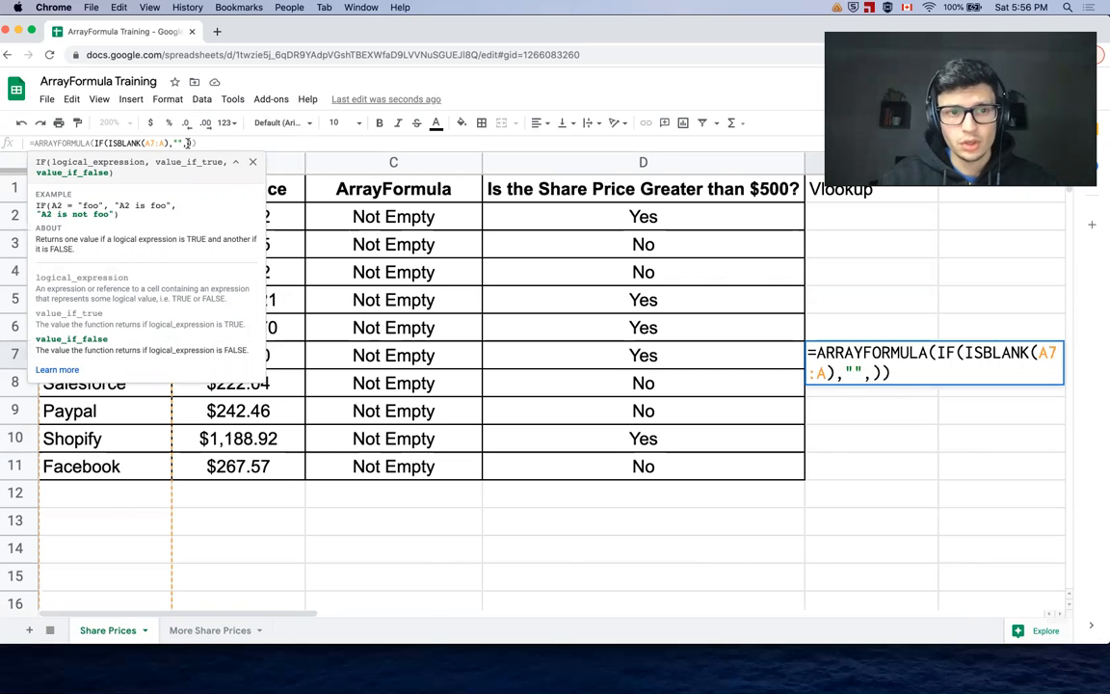
text(VLOO)
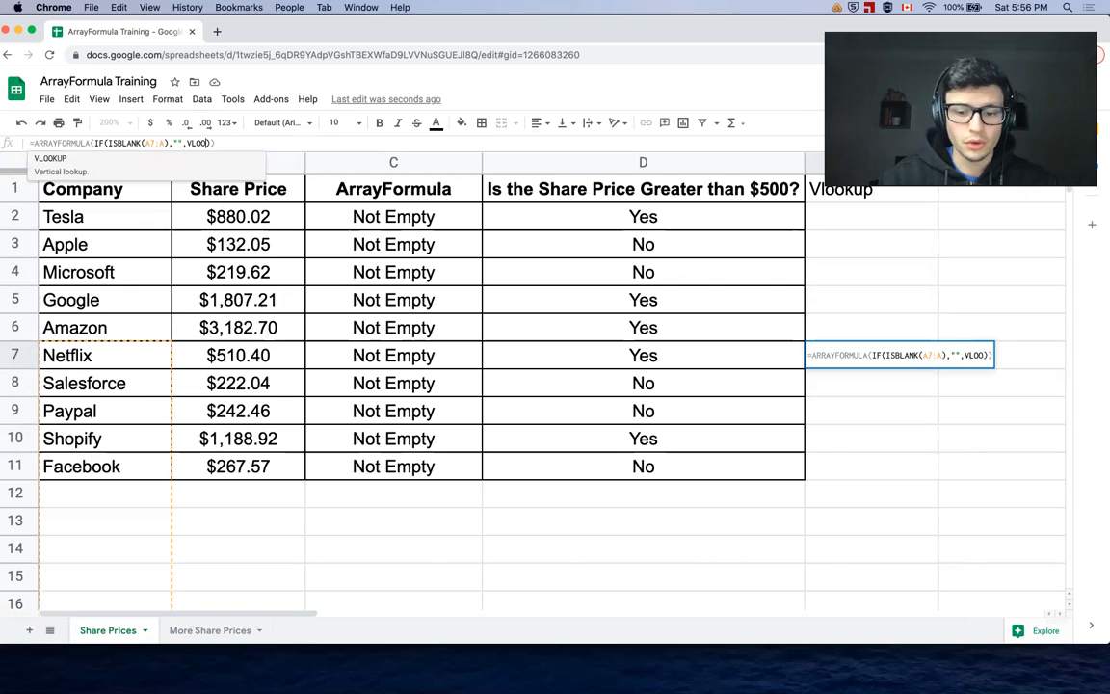
text(KUP()
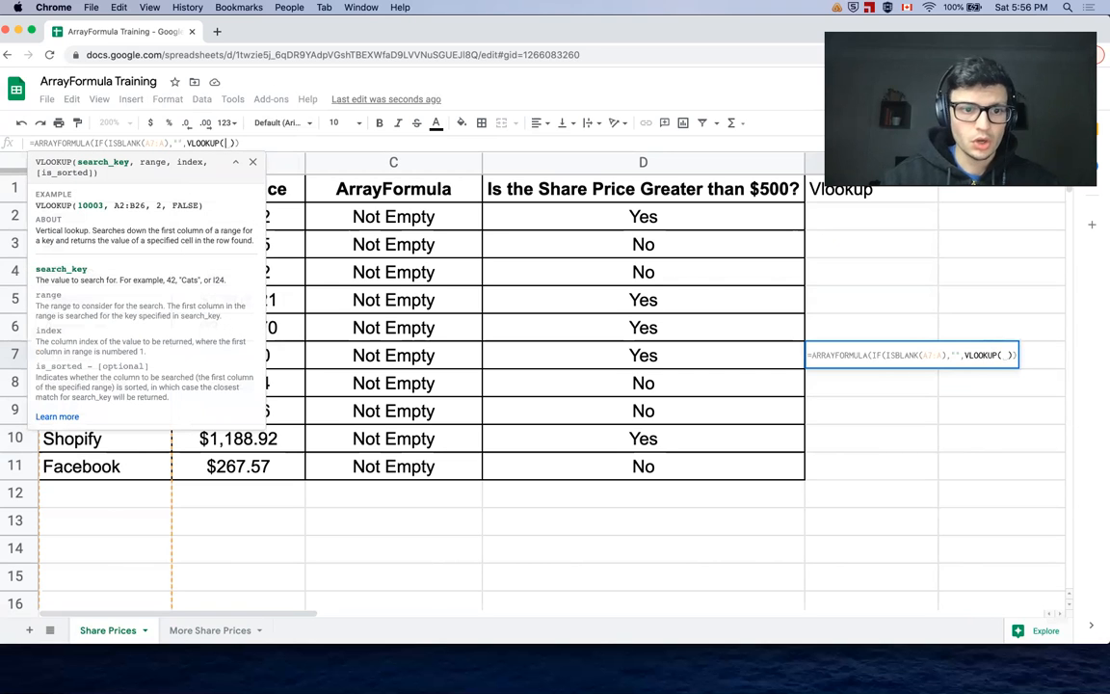
click(249, 163)
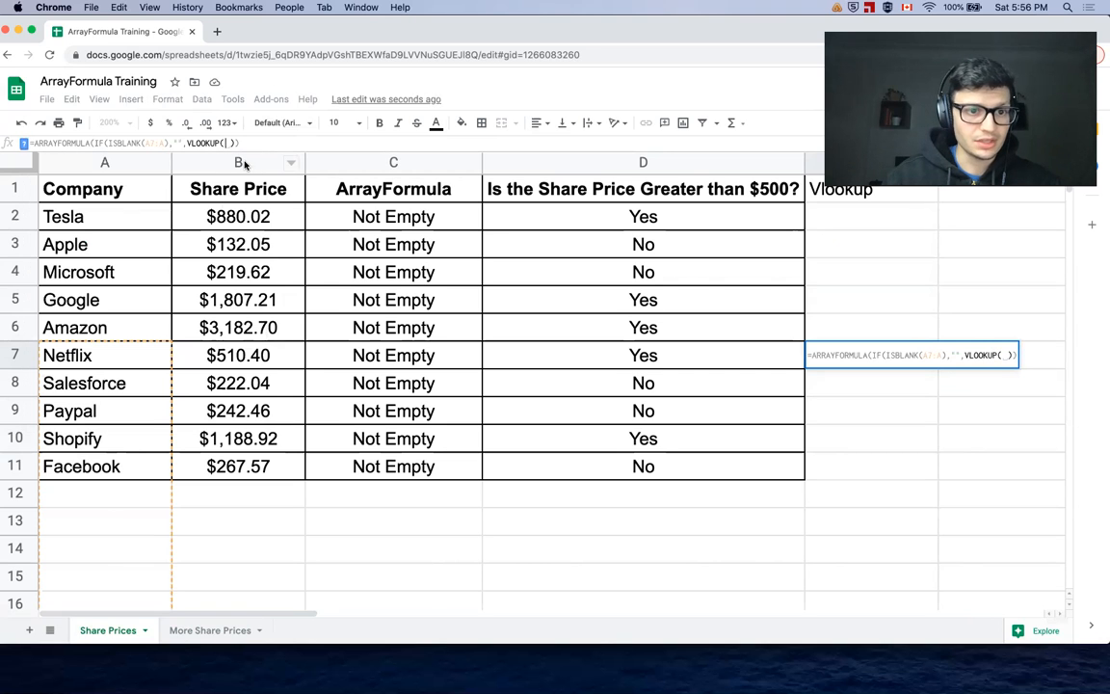
click(92, 356)
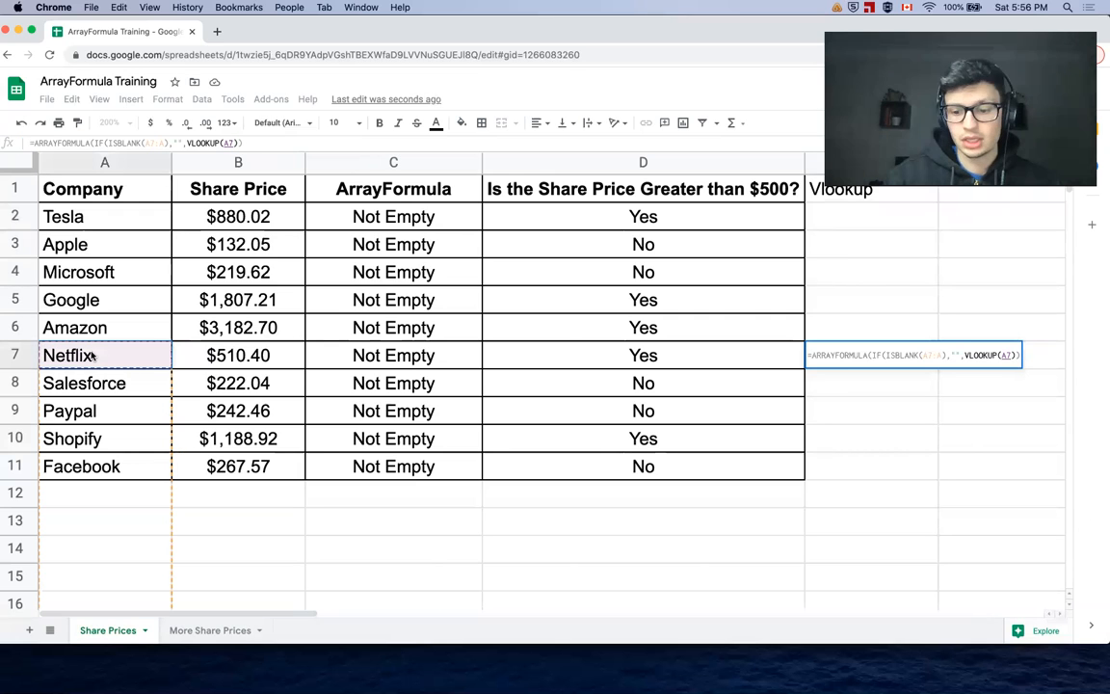
text(:A)
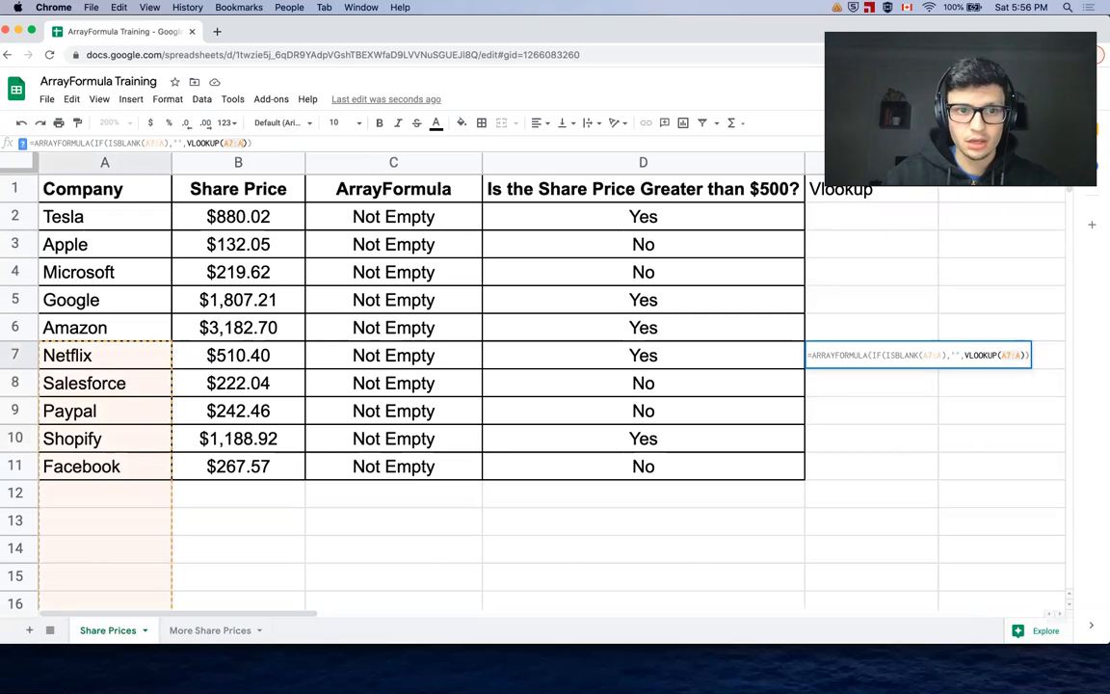
text(,)
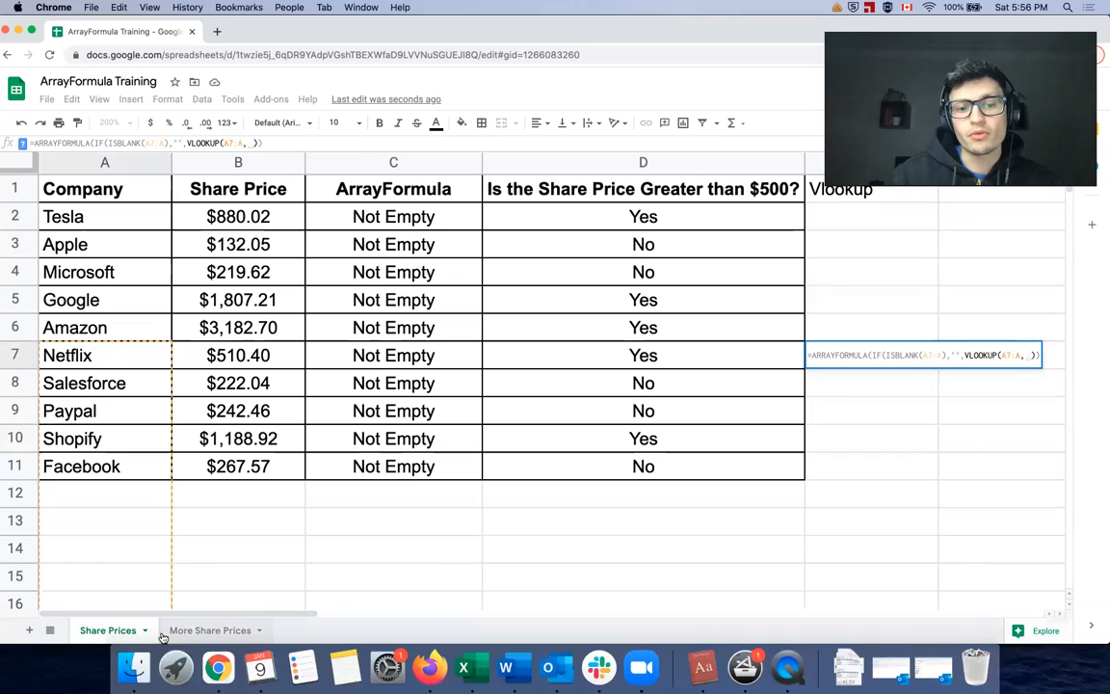
- Complete the E7 VLOOKUP with the range 'More Share Prices'!A:B, index 2 and sort argument 0, and commit the formula
click(199, 631)
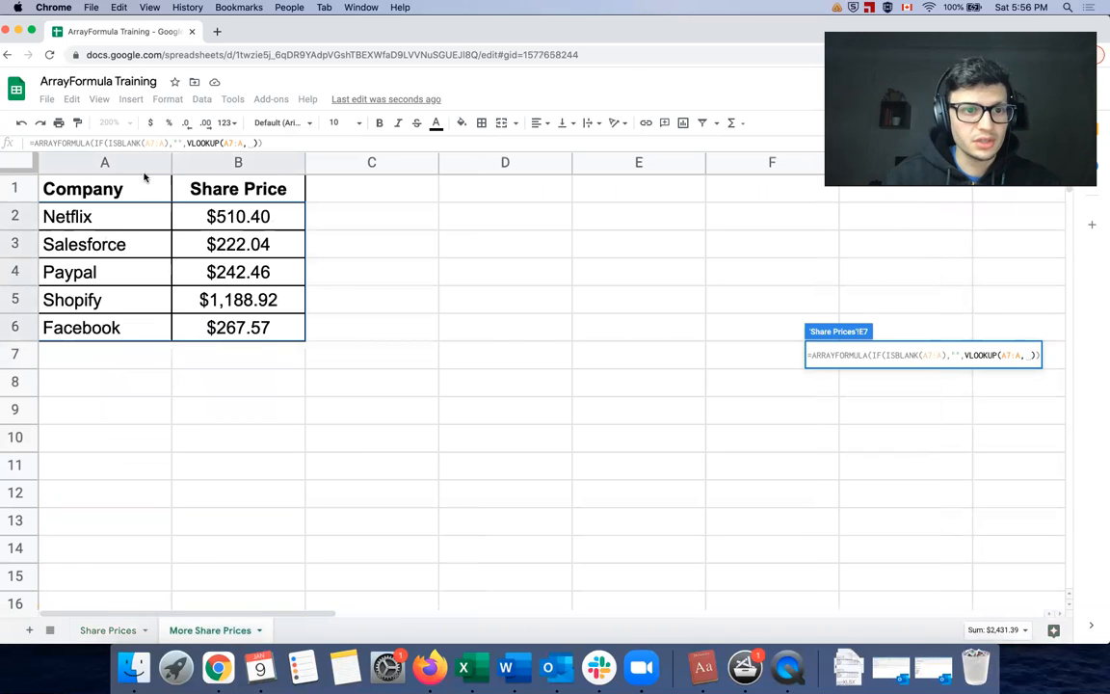
drag(146, 163, 241, 164)
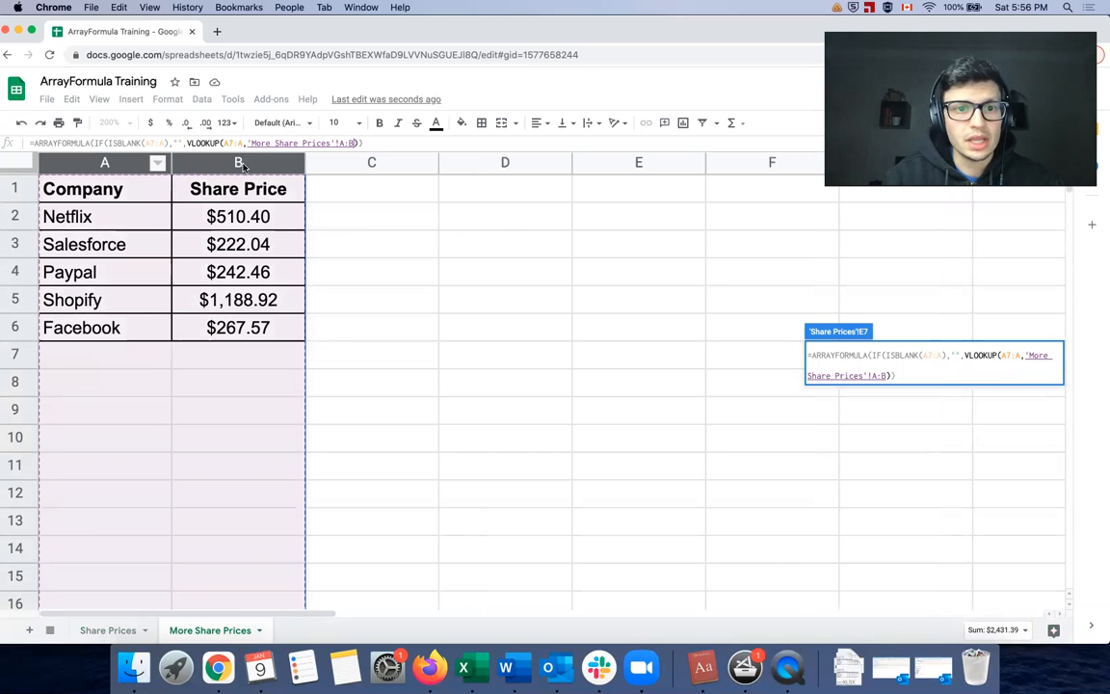
text(, )
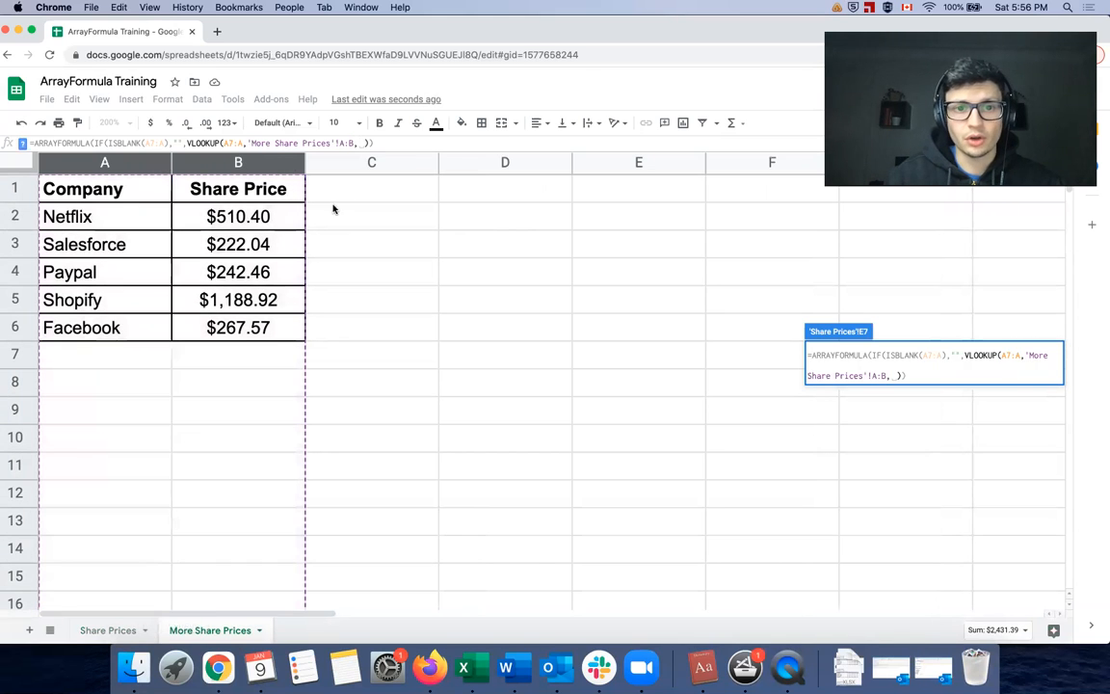
text(2)
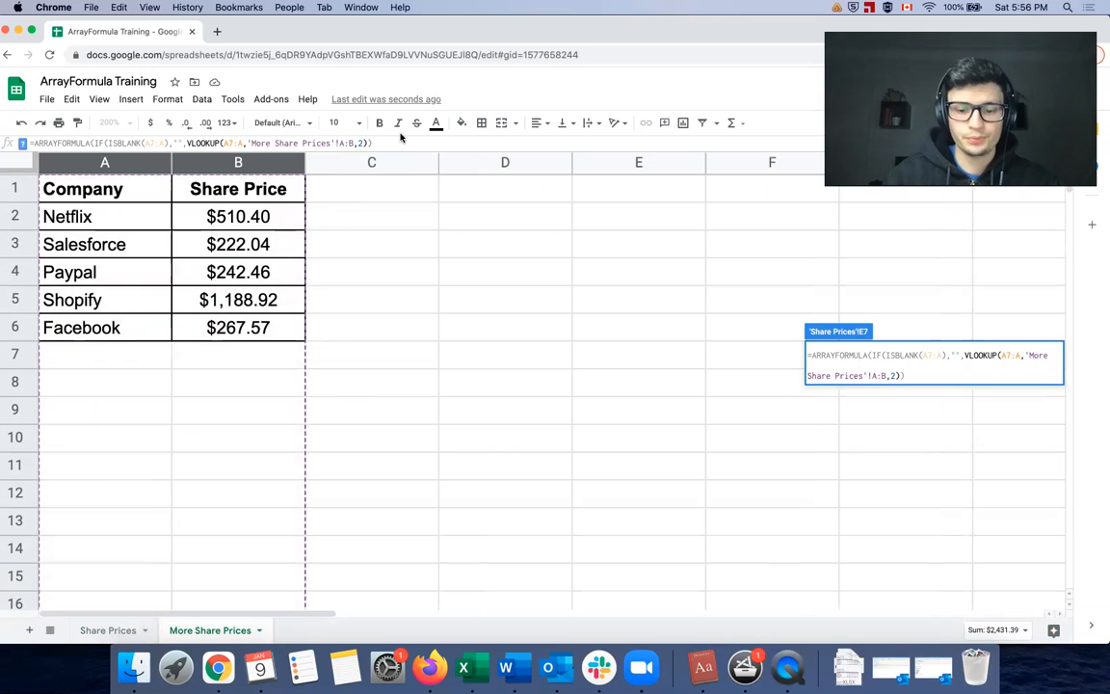
text(,)
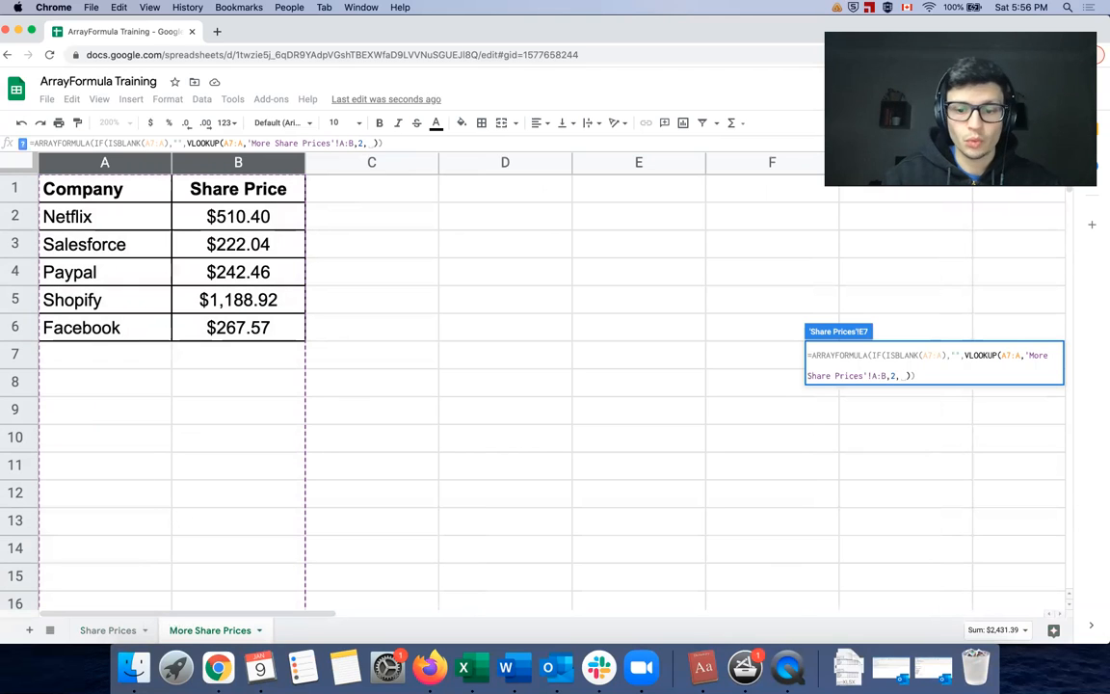
key(BackSpace)
text(0)
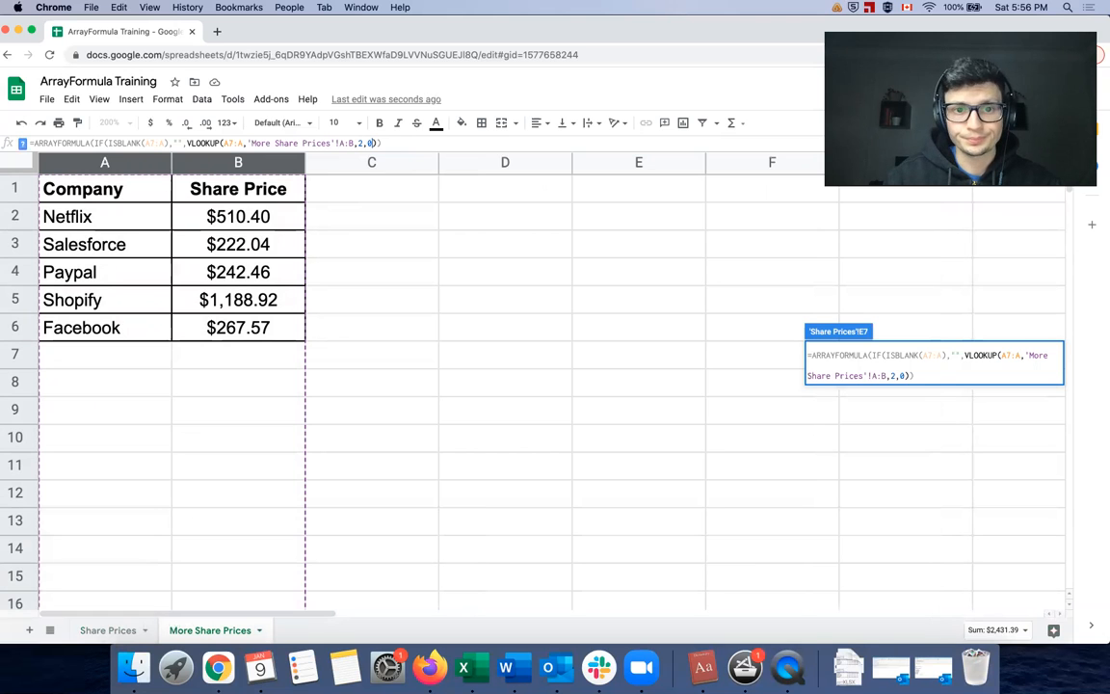
text())
key(Return)
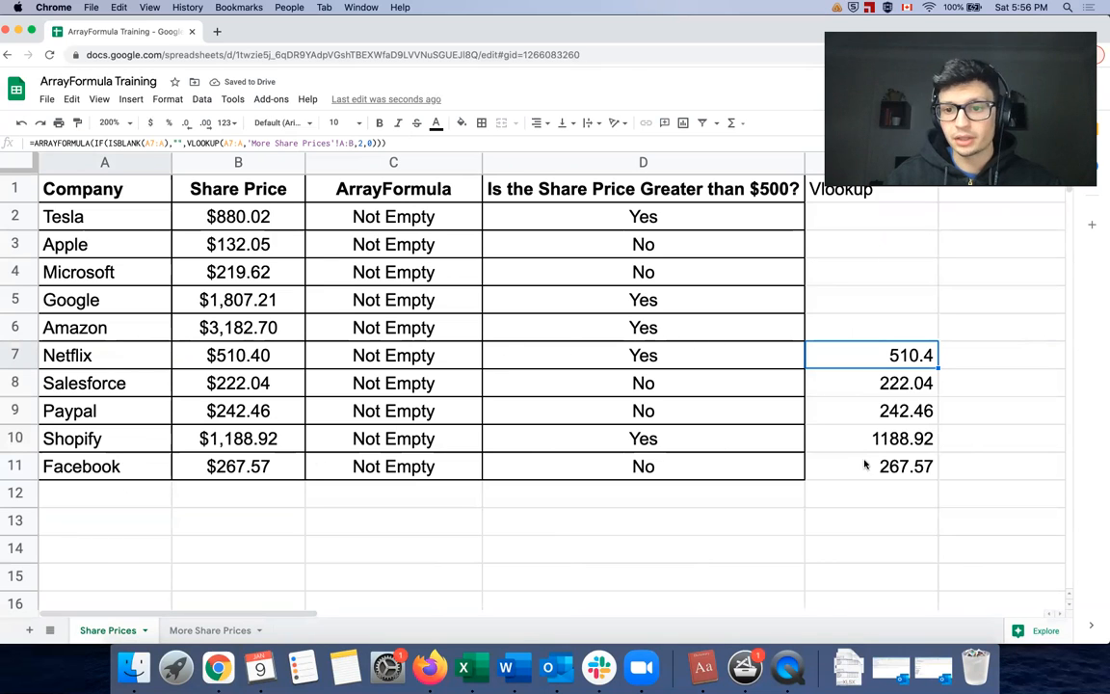
- Add the company Scott Inc with a share price of 1000 in row 7 of the More Share Prices sheet
click(217, 630)
click(117, 355)
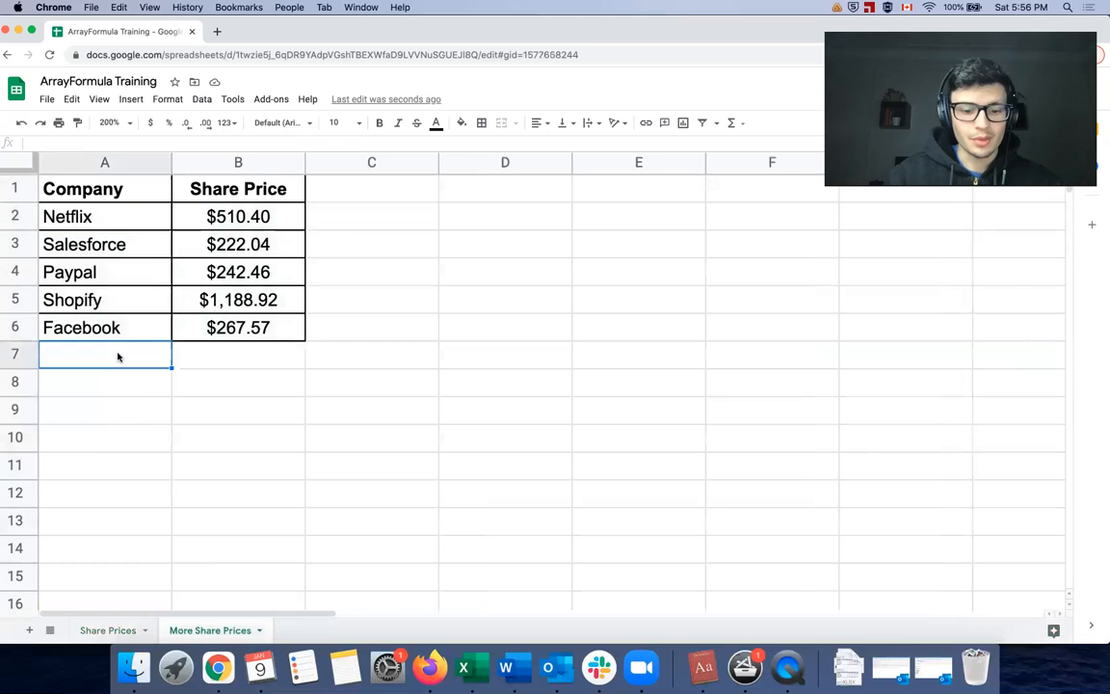
text(Scott Inc)
click(245, 357)
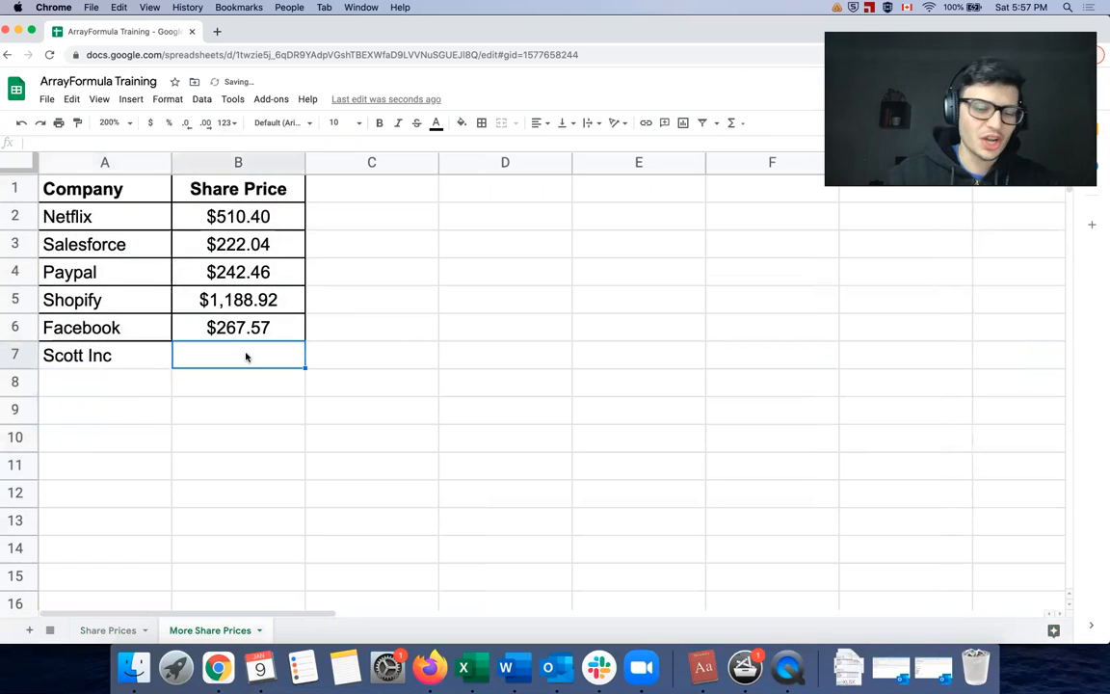
text(1000)
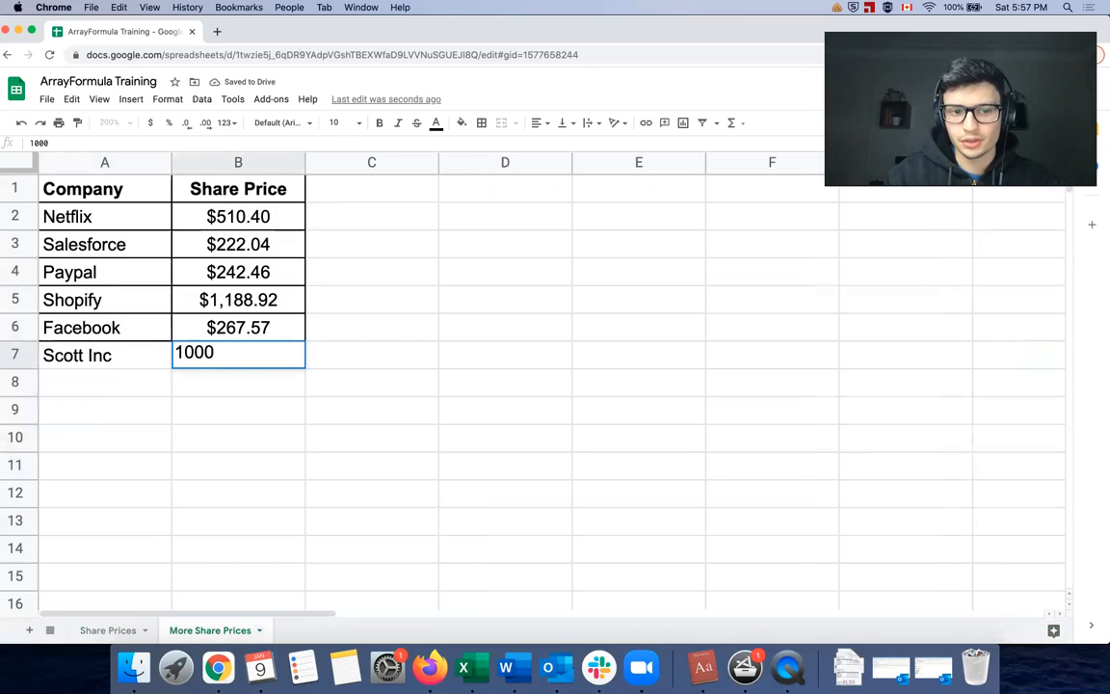
key(Return)
- Copy the Scott Inc cell from More Share Prices into A12 of the Share Prices sheet
click(134, 356)
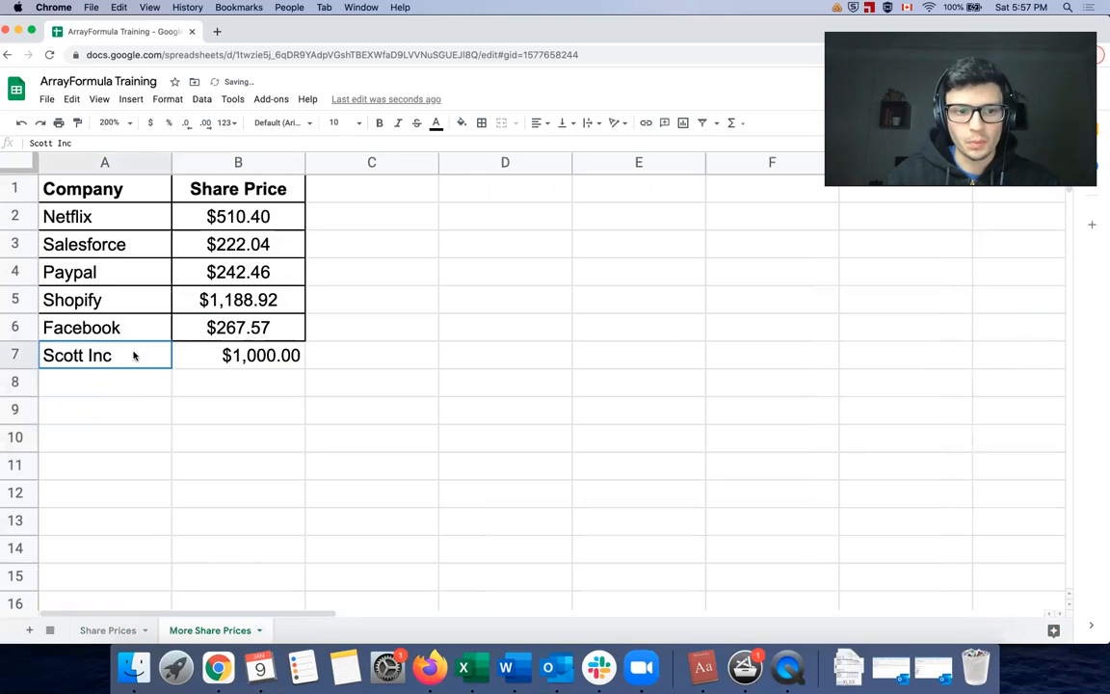
key(super+c)
click(103, 630)
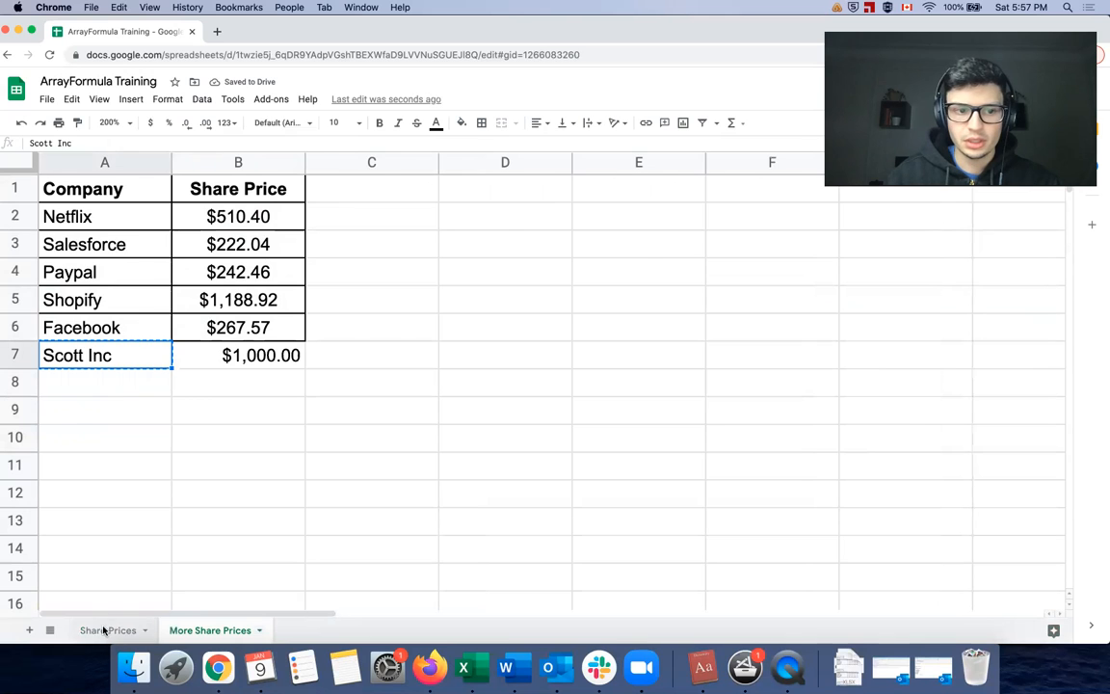
click(79, 494)
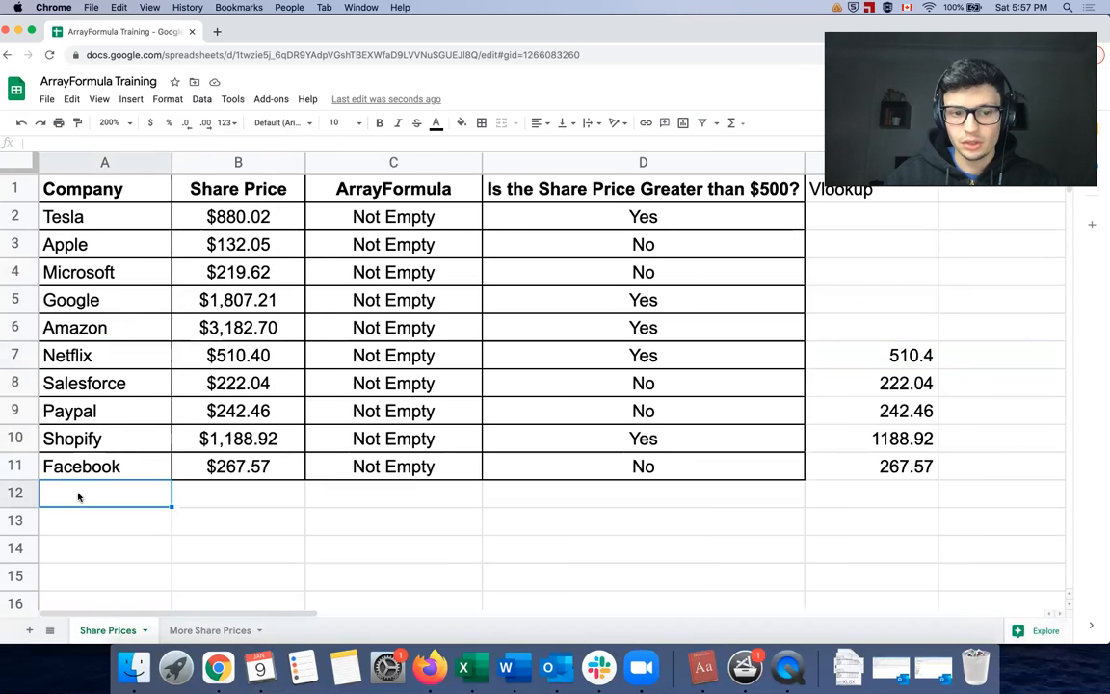
key(super+v)
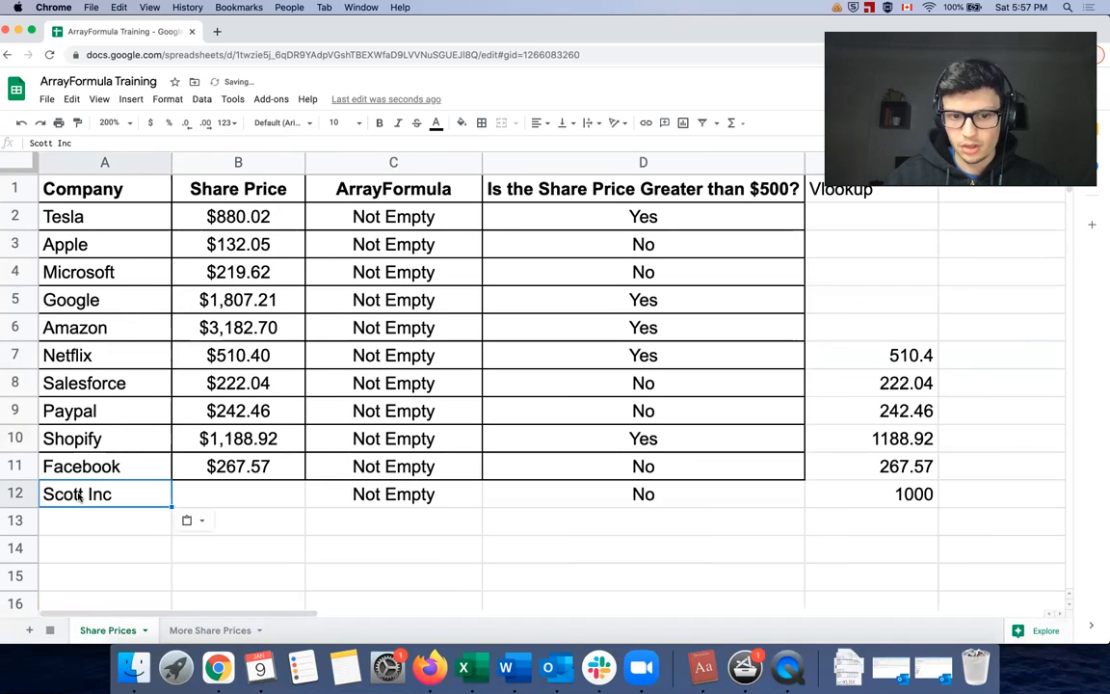